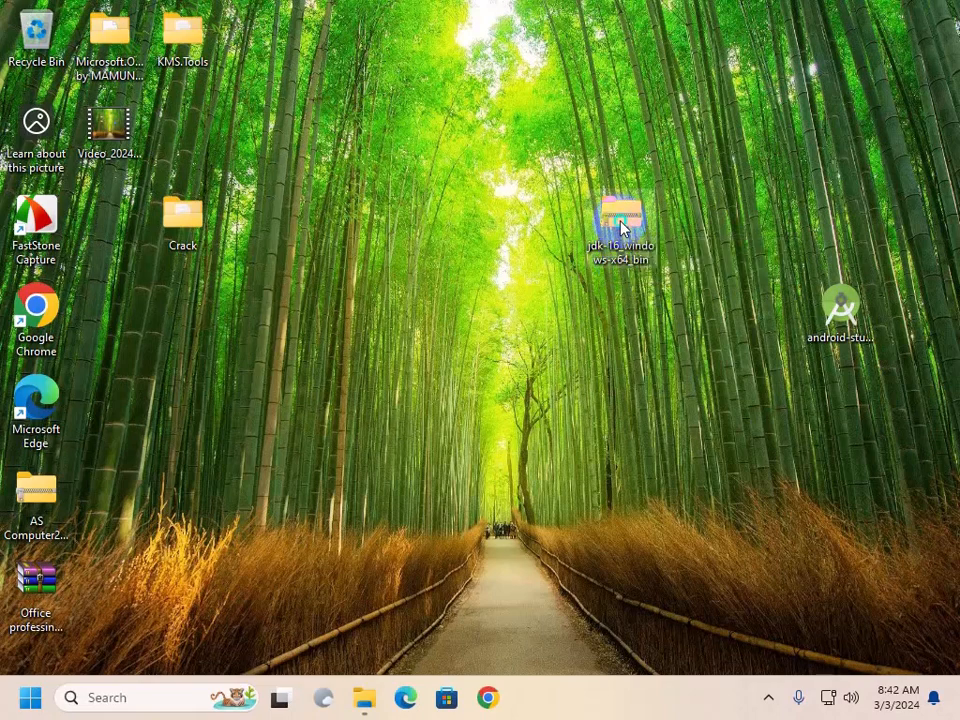
- Extract the jdk-16_windows-x64_bin archive from the desktop into its default destination folder
{"action": "right_click", "coordinate": [621, 228]}
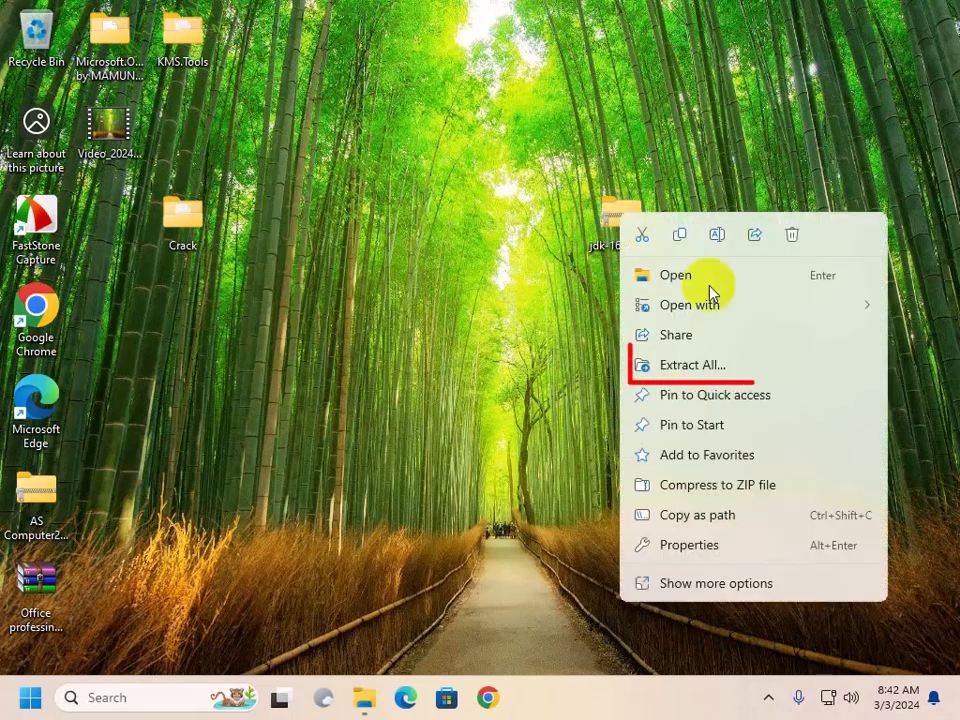
{"action": "left_click", "coordinate": [690, 373]}
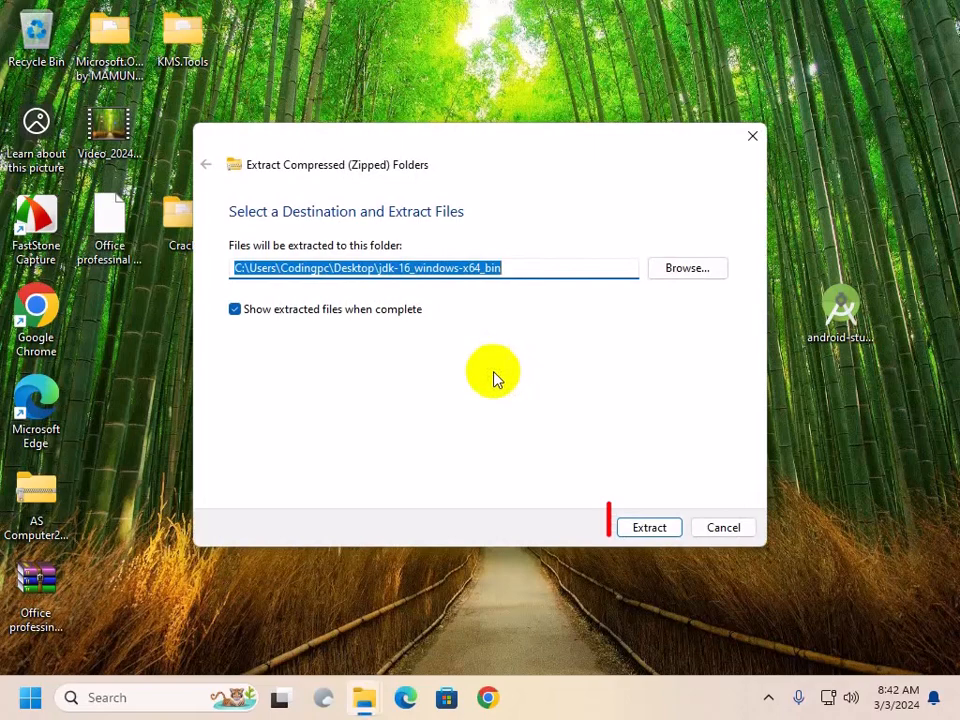
{"action": "left_click", "coordinate": [651, 527]}
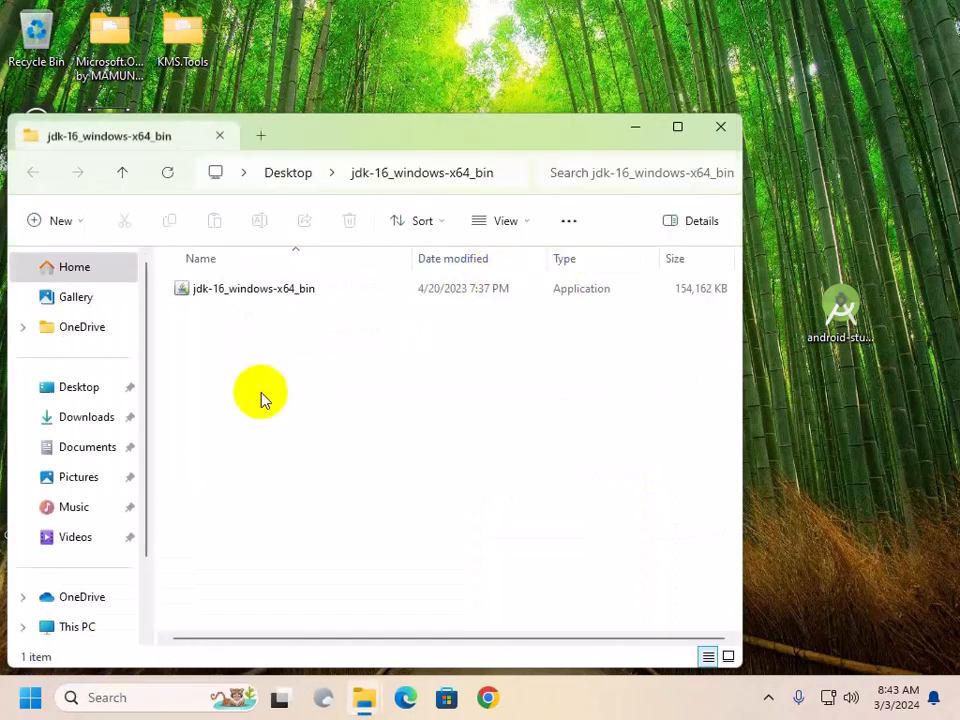
- Run the extracted jdk-16_windows-x64_bin installer and install Java SE Development Kit 16 to C:\Program Files\Java\jdk-16\
{"action": "left_click_drag", "start_coordinate": [389, 135], "coordinate": [465, 111]}
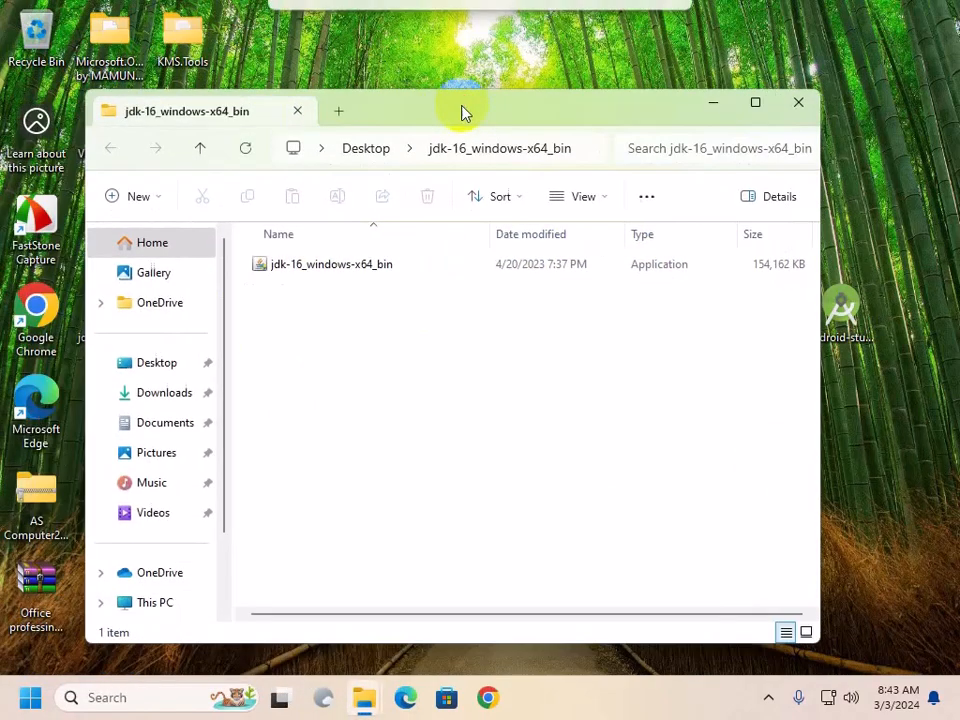
{"action": "left_click", "coordinate": [378, 265]}
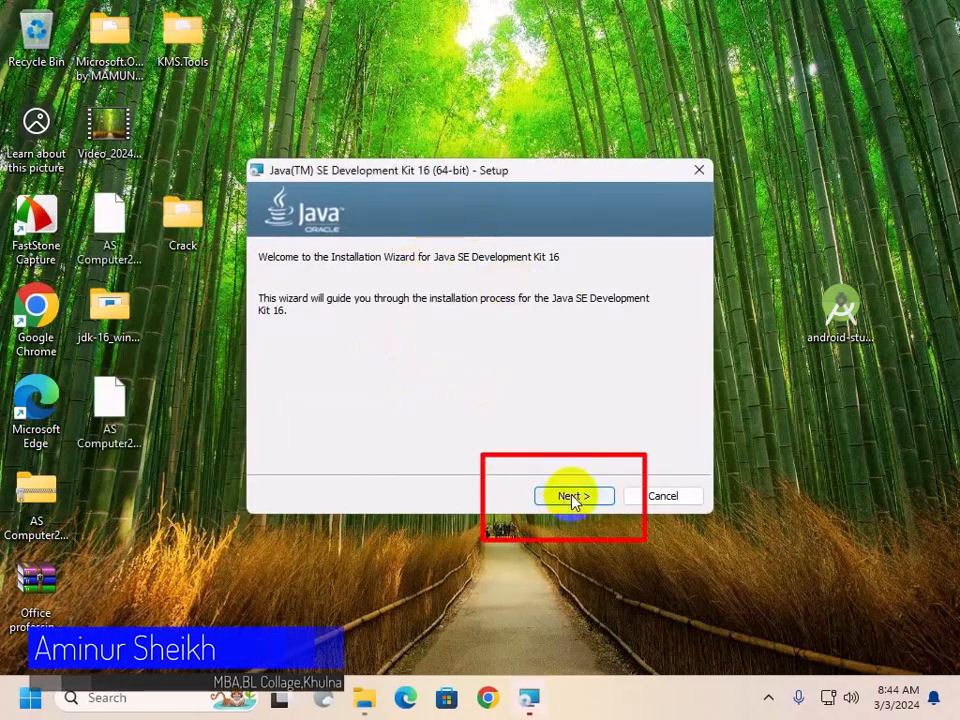
{"action": "left_click", "coordinate": [572, 496]}
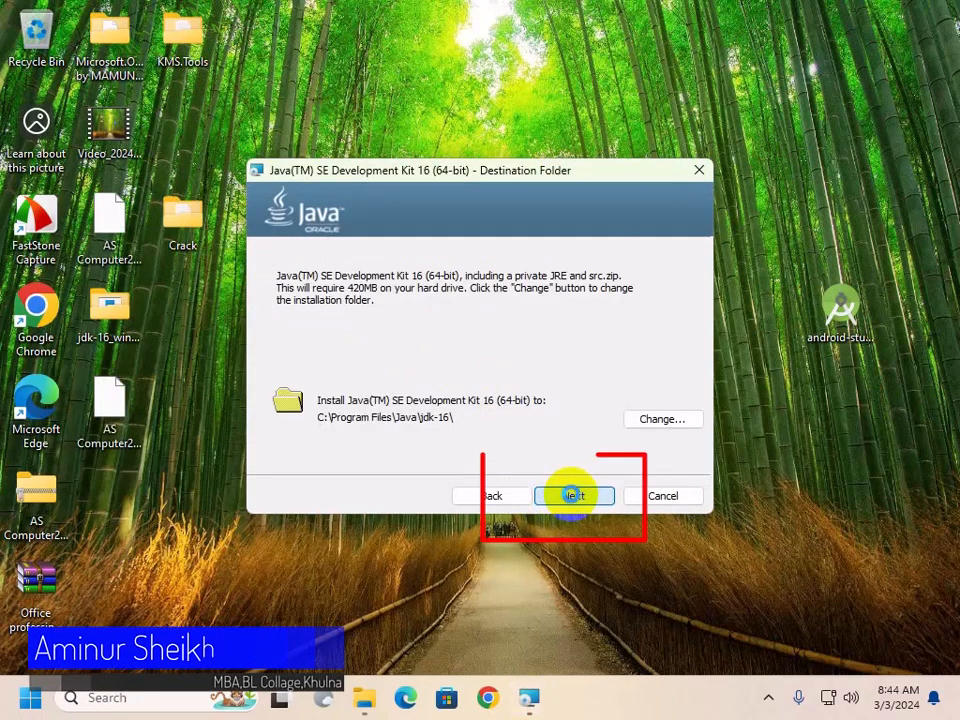
{"action": "left_click", "coordinate": [572, 497]}
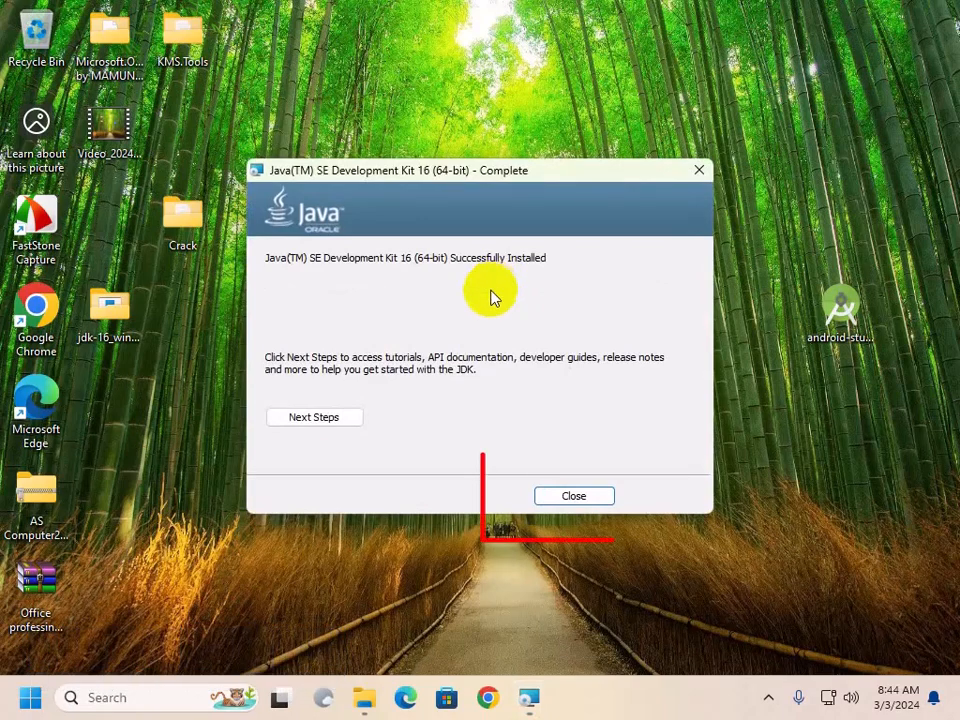
{"action": "left_click", "coordinate": [570, 497]}
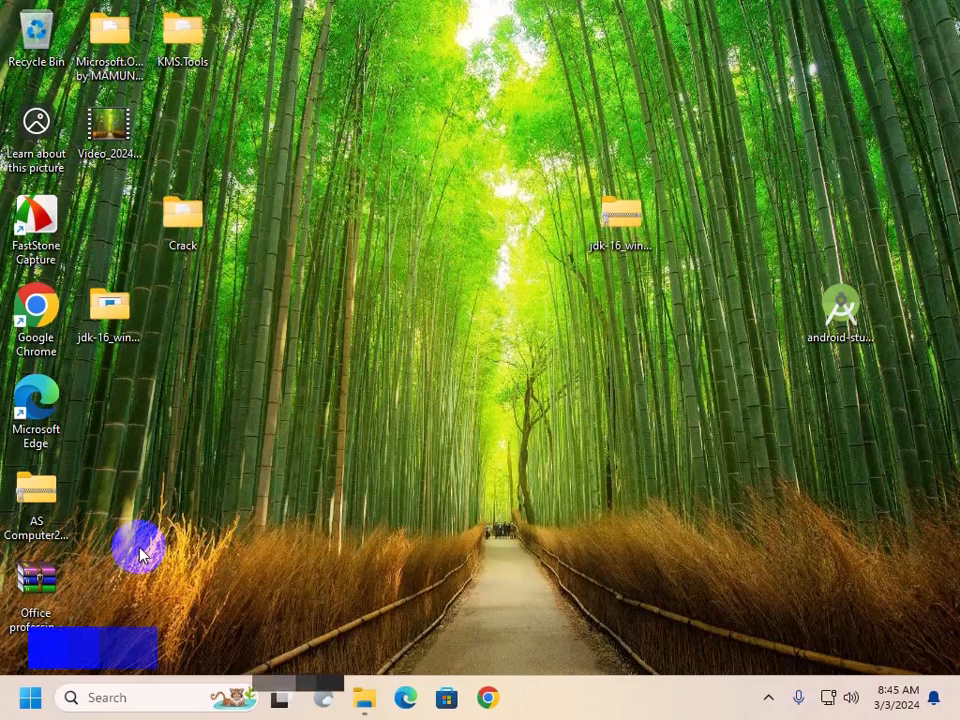
- Open the Environment Variables dialog through the advanced system settings in This PC's properties
{"action": "key", "text": "super+e"}
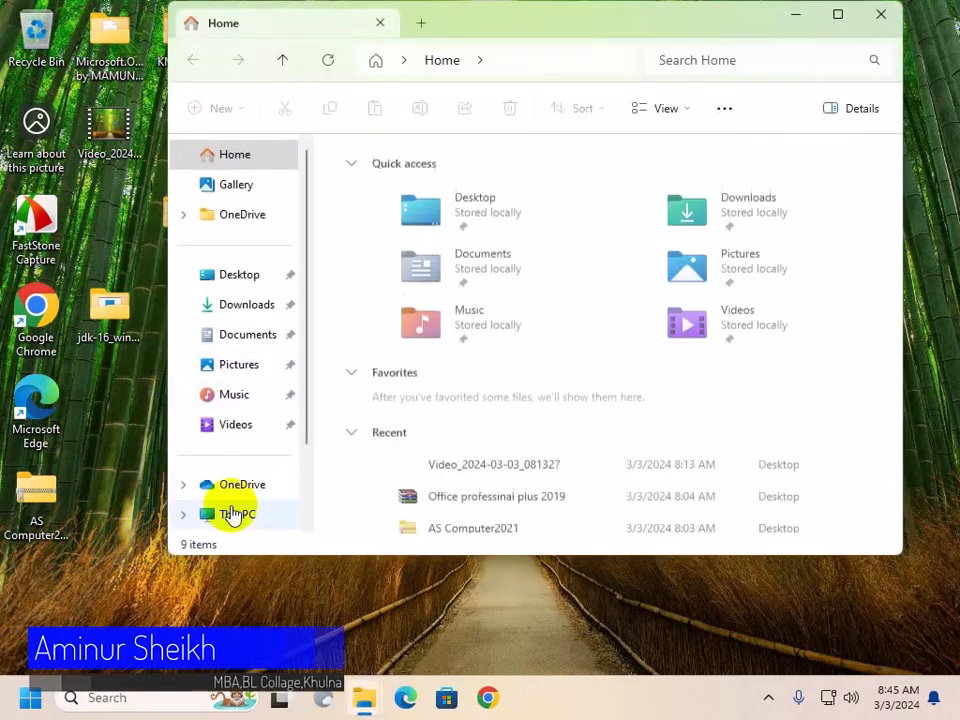
{"action": "scroll", "coordinate": [240, 519], "scroll_direction": "down", "scroll_amount": 2}
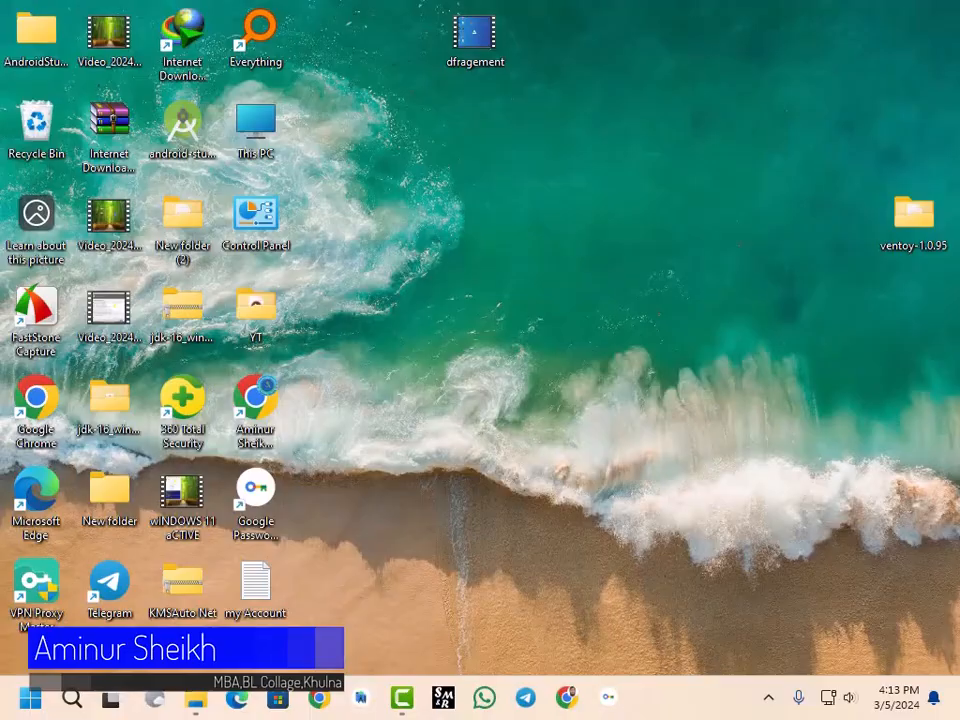
{"action": "right_click", "coordinate": [262, 130]}
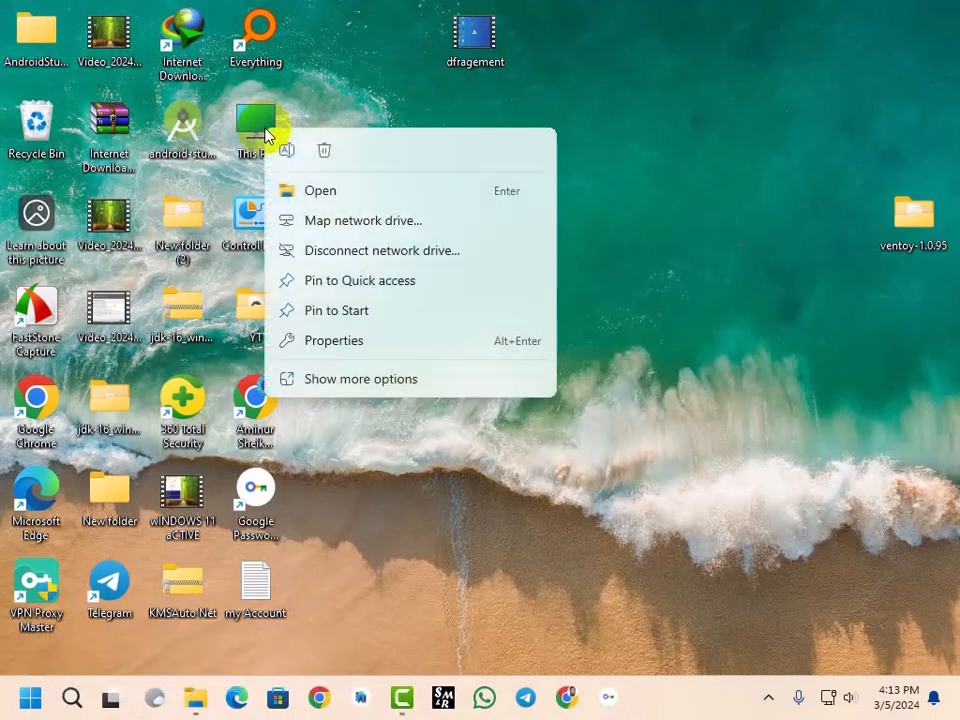
{"action": "left_click", "coordinate": [325, 343]}
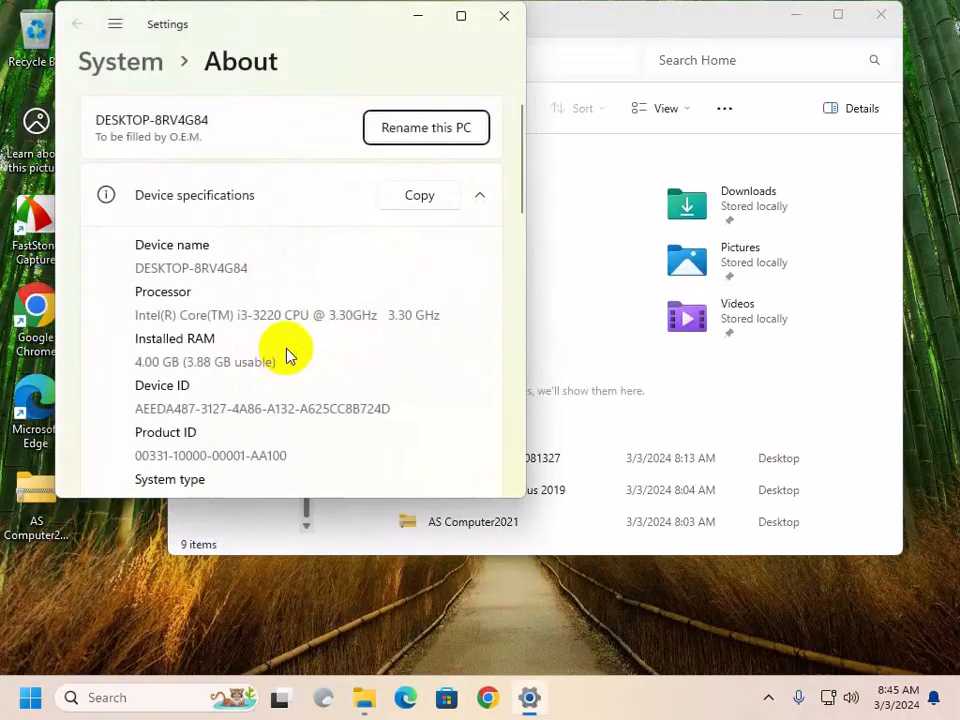
{"action": "scroll", "coordinate": [287, 356], "scroll_direction": "down", "scroll_amount": 4}
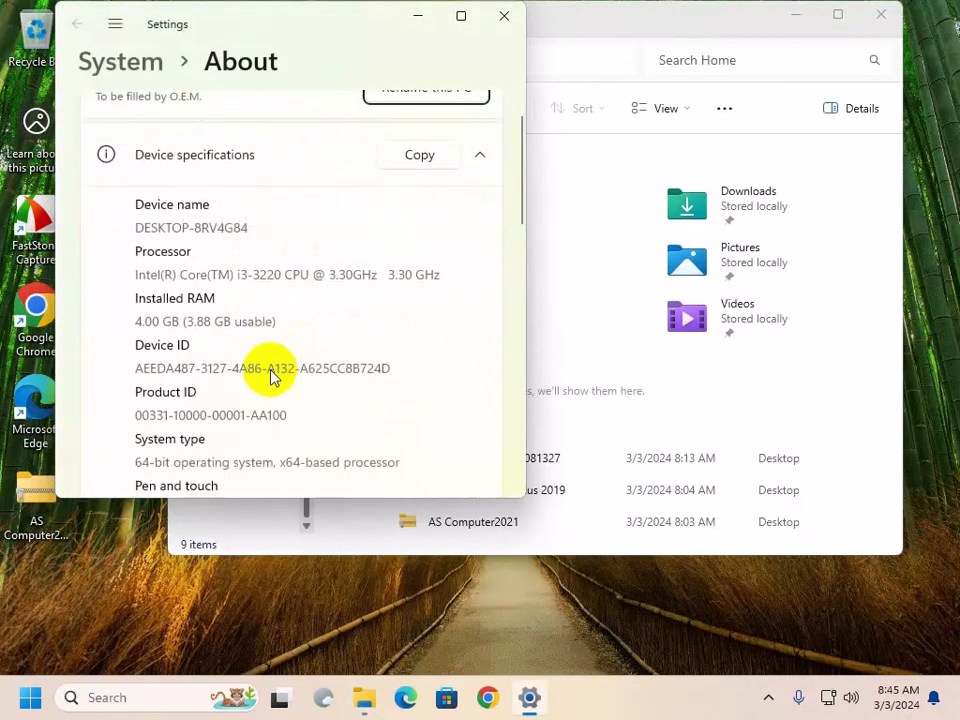
{"action": "scroll", "coordinate": [278, 368], "scroll_direction": "down", "scroll_amount": 1}
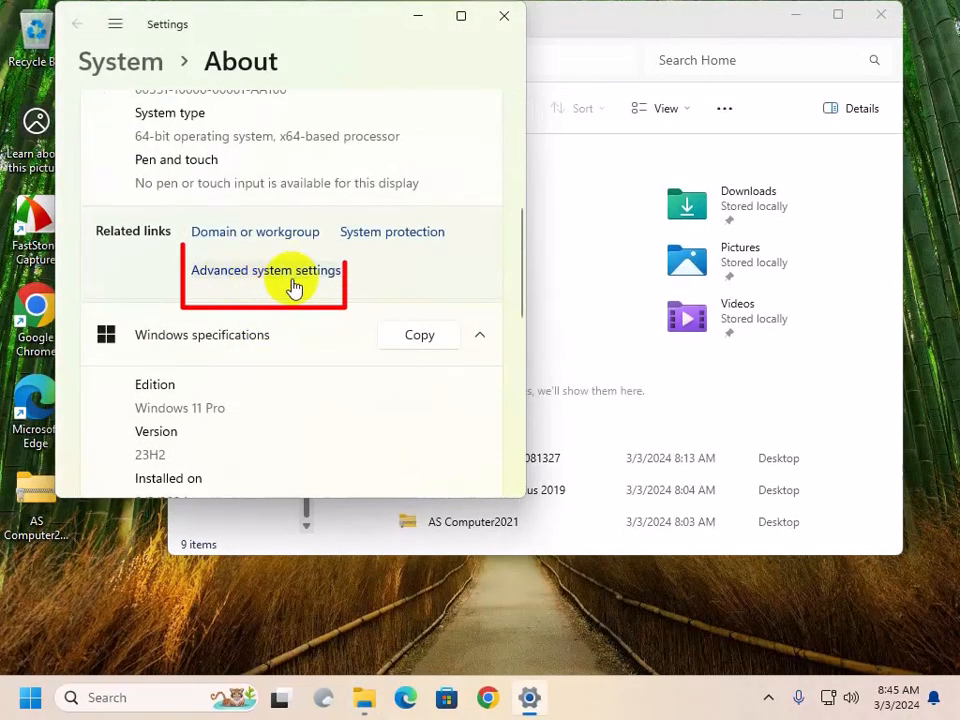
{"action": "left_click", "coordinate": [270, 279]}
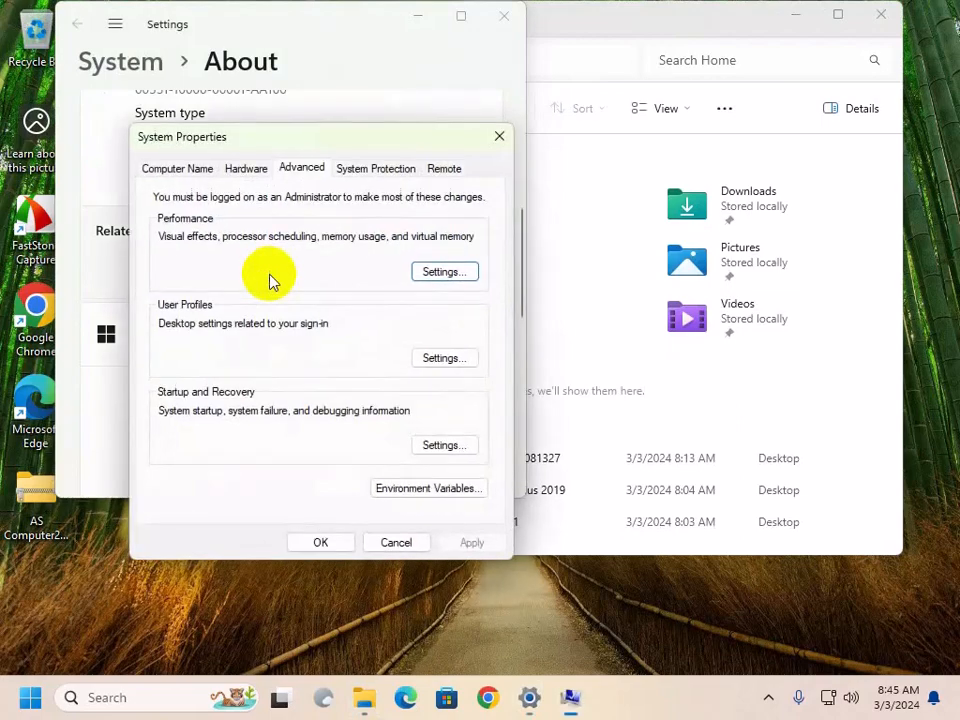
{"action": "left_click", "coordinate": [410, 490]}
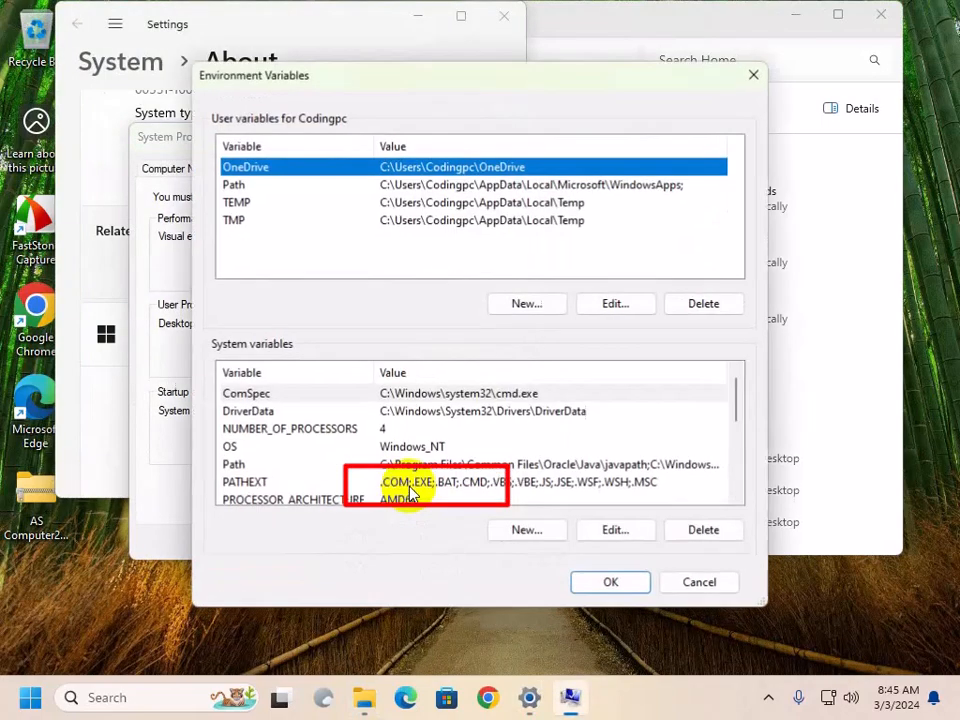
- Start a new user variable and name it JAVA_HOME
{"action": "left_click", "coordinate": [523, 308]}
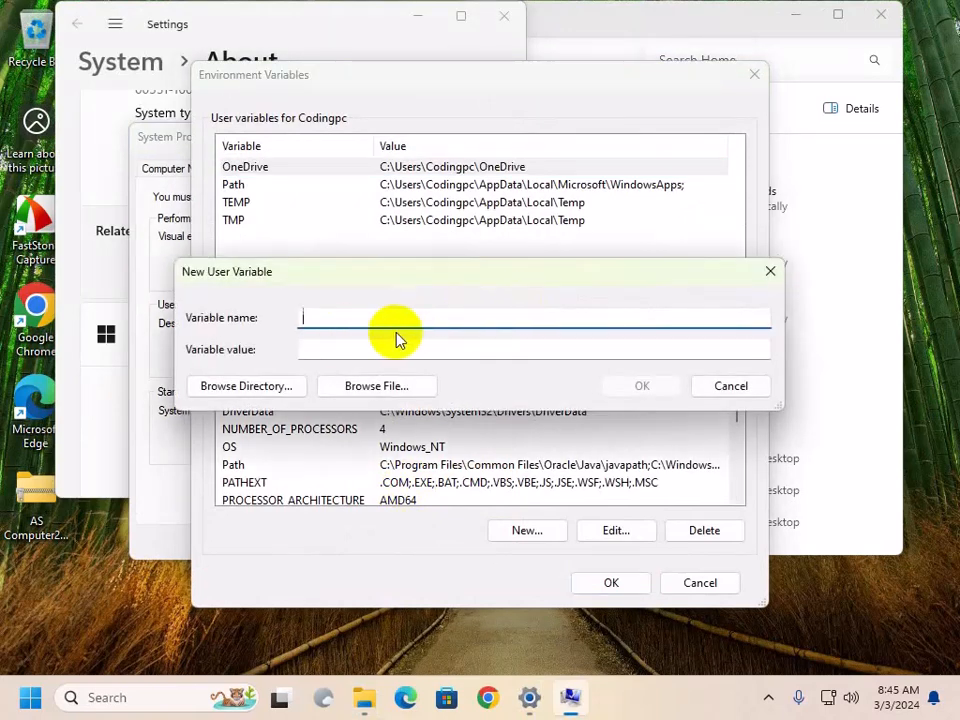
{"action": "type", "text": "Ja"}
{"action": "type", "text": "JA"}
{"action": "type", "text": "BA"}
{"action": "key", "text": "BackSpace"}
{"action": "key", "text": "BackSpace"}
{"action": "type", "text": "VA_HOME"}
{"action": "left_click", "coordinate": [332, 347]}
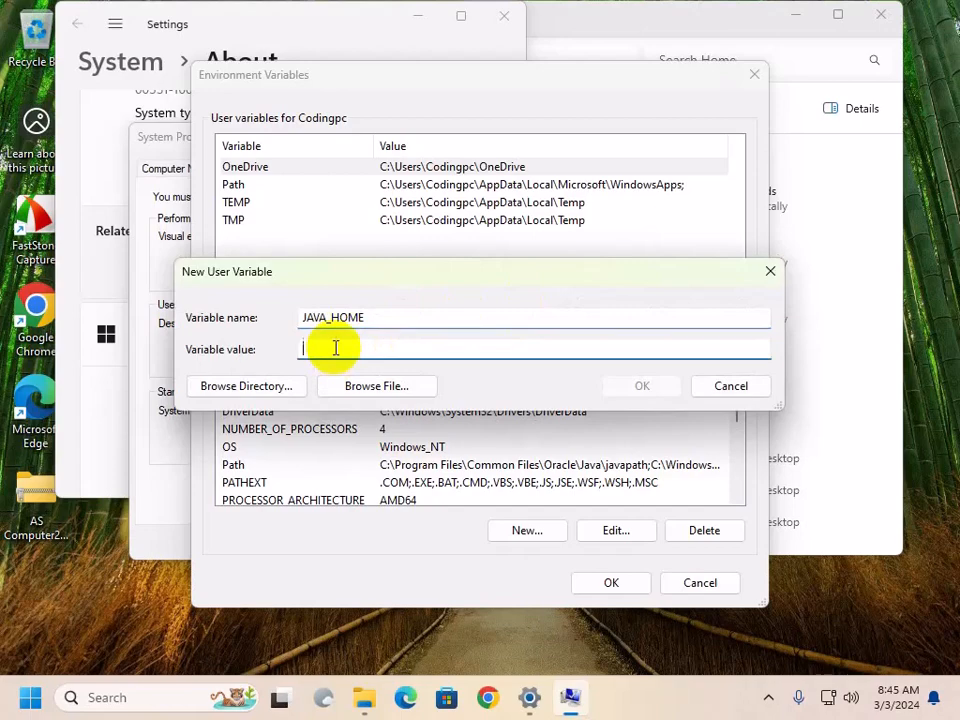
{"action": "left_click", "coordinate": [378, 388]}
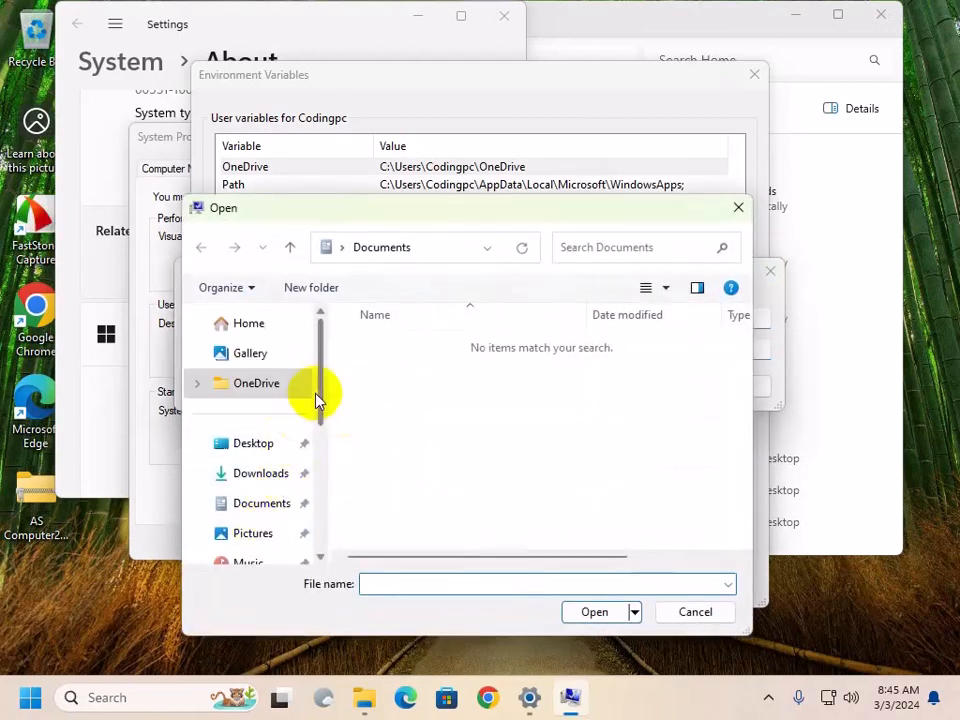
{"action": "left_click_drag", "start_coordinate": [319, 399], "coordinate": [321, 521]}
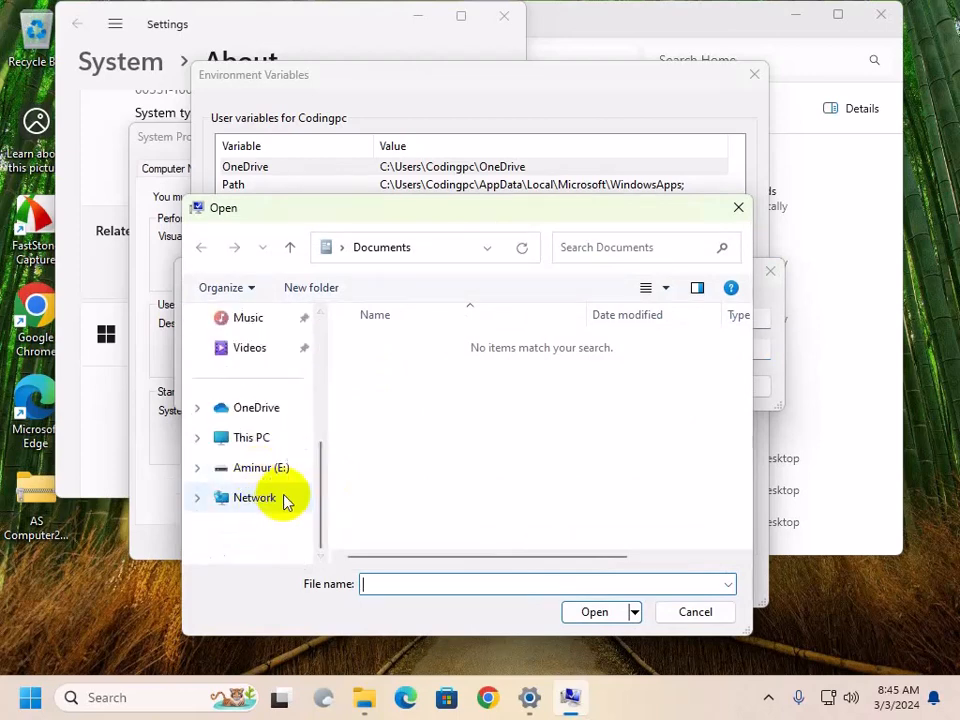
{"action": "left_click", "coordinate": [242, 442]}
{"action": "double_click", "coordinate": [431, 373]}
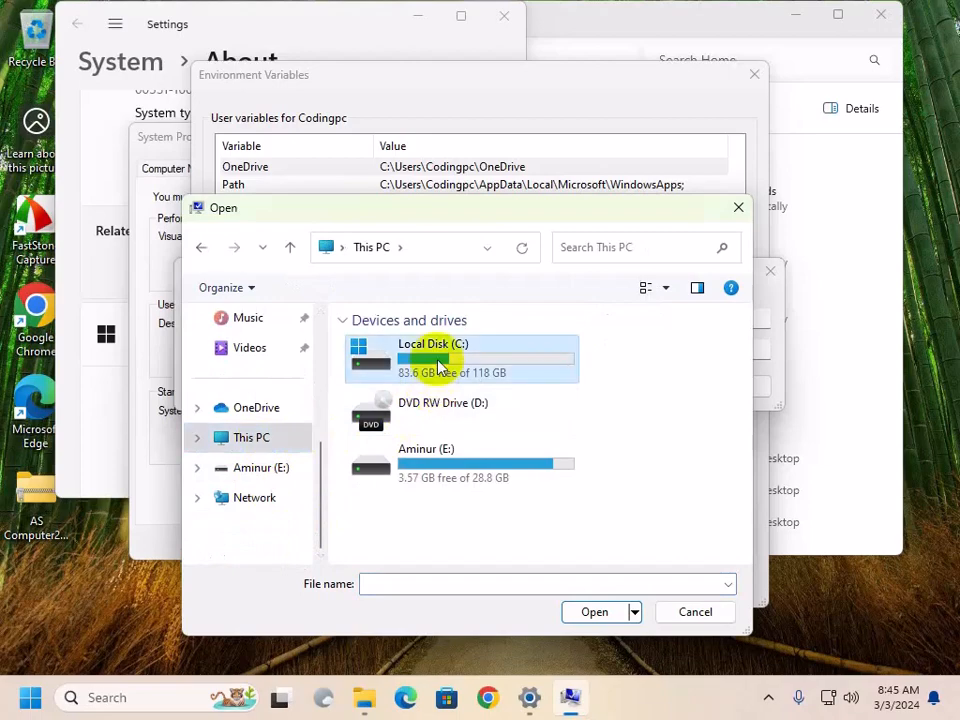
{"action": "left_click", "coordinate": [400, 440]}
{"action": "double_click", "coordinate": [395, 440]}
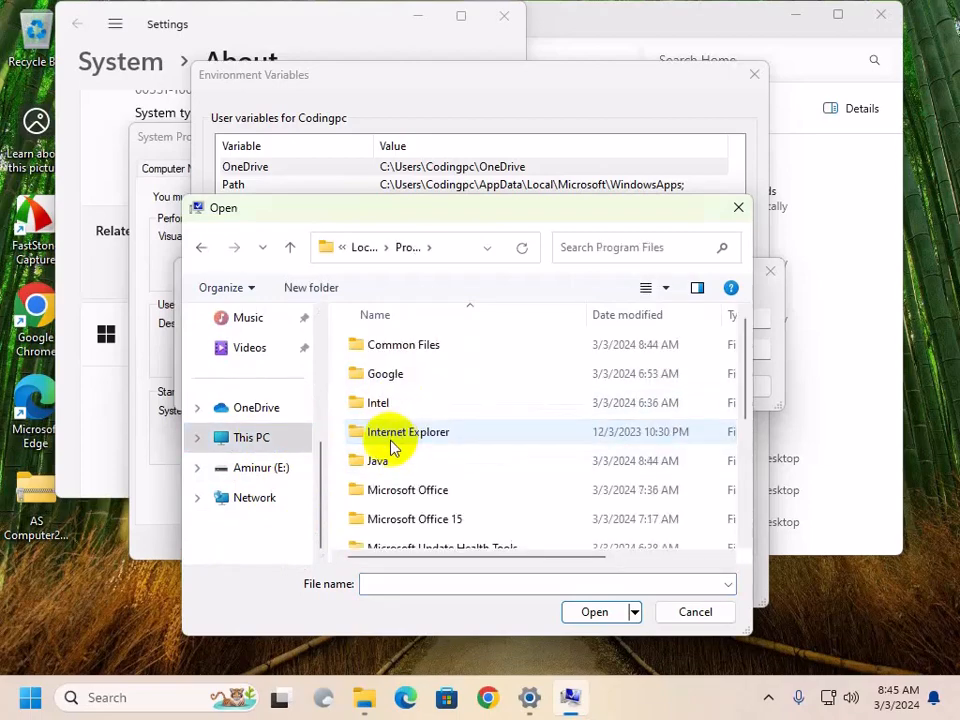
{"action": "double_click", "coordinate": [380, 462]}
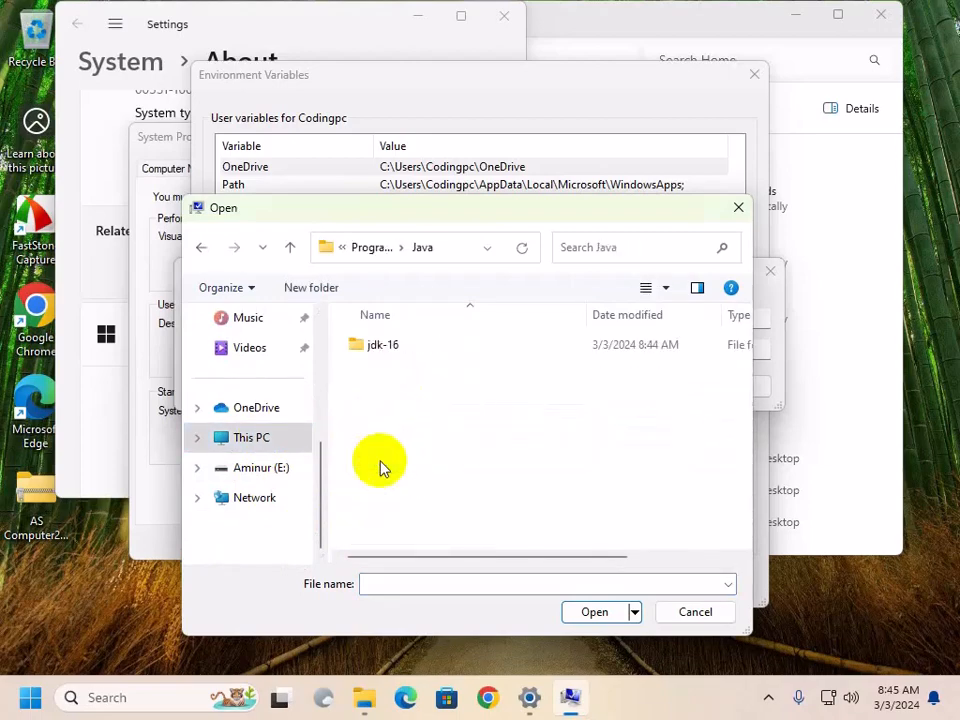
{"action": "double_click", "coordinate": [390, 346]}
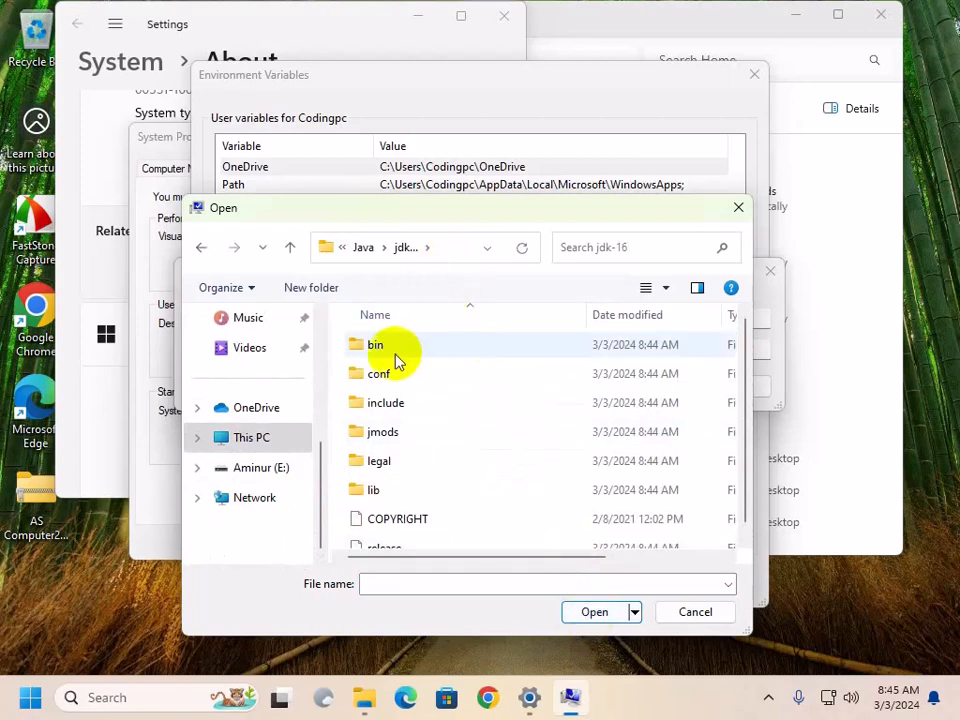
{"action": "left_click", "coordinate": [738, 207]}
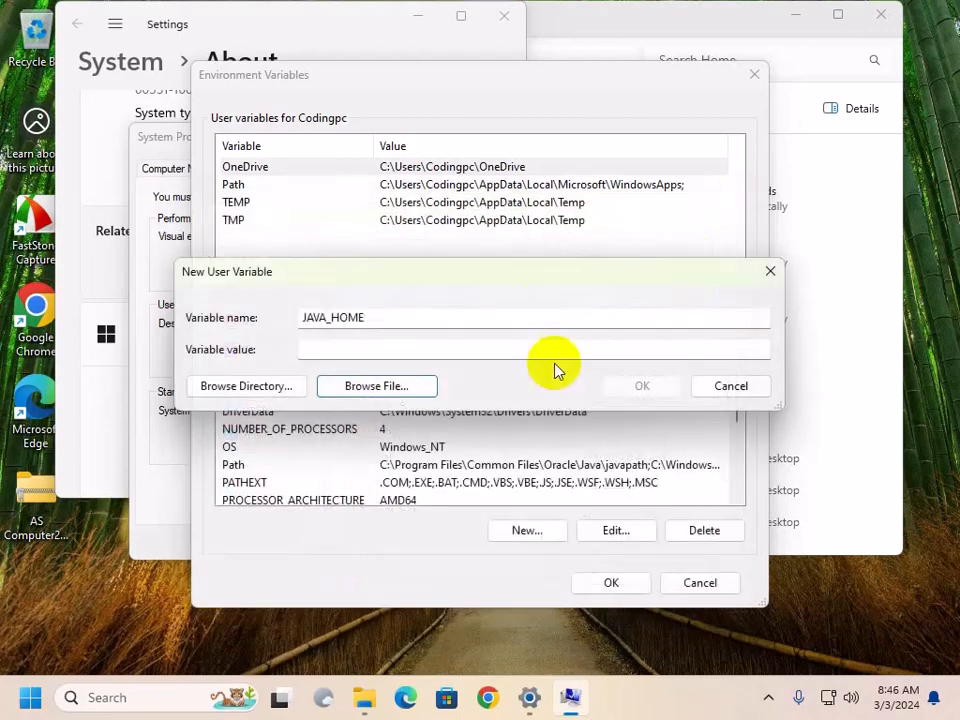
{"action": "left_click", "coordinate": [226, 390]}
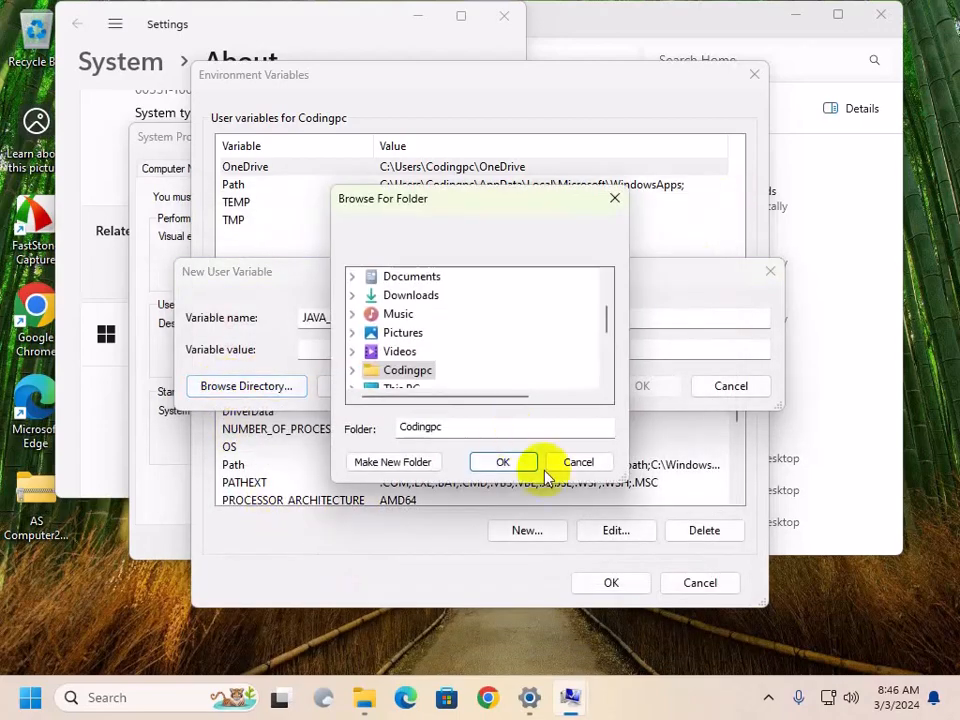
{"action": "left_click", "coordinate": [581, 459]}
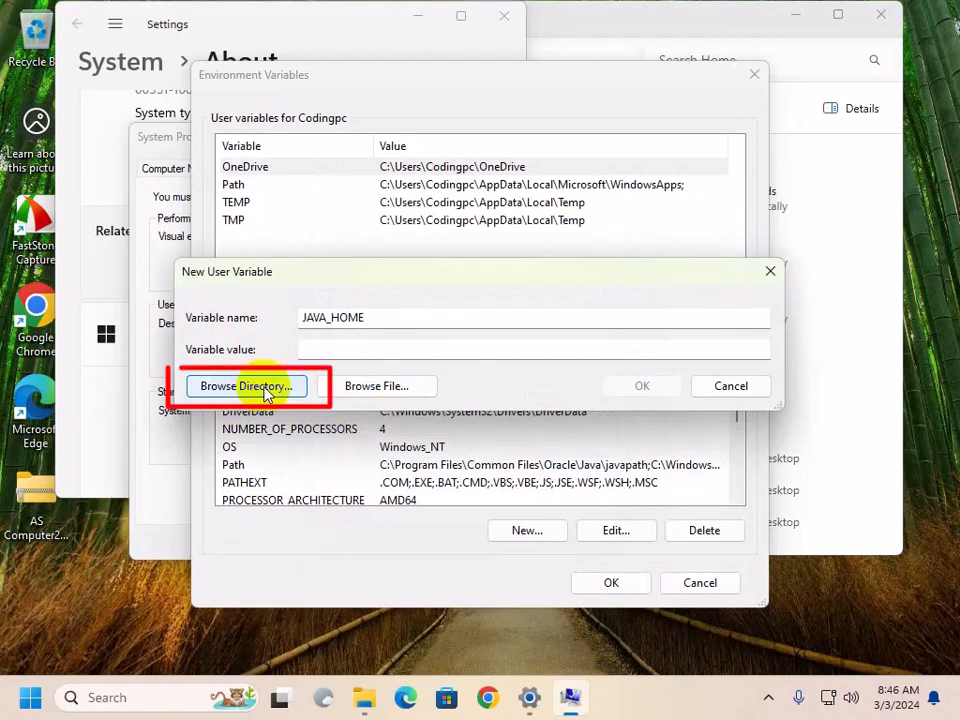
- Browse to the directory C:\Program Files\Java\jdk-16 as the value of JAVA_HOME and save the new user variable
{"action": "left_click", "coordinate": [250, 386]}
{"action": "scroll", "coordinate": [395, 365], "scroll_direction": "down", "scroll_amount": 1}
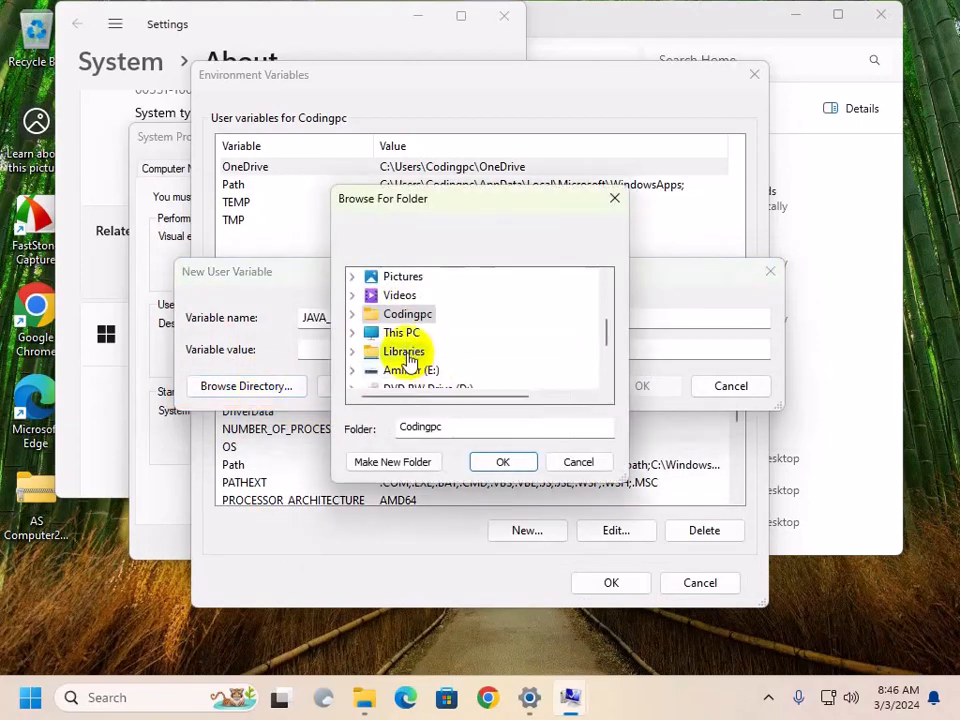
{"action": "double_click", "coordinate": [402, 332]}
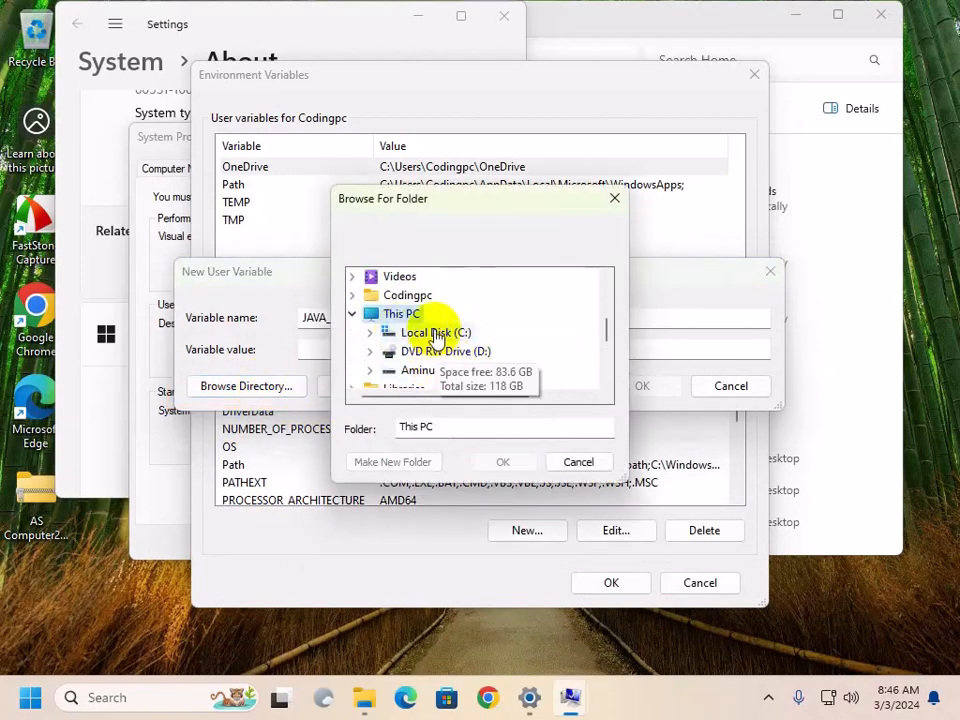
{"action": "double_click", "coordinate": [436, 334]}
{"action": "scroll", "coordinate": [460, 340], "scroll_direction": "down", "scroll_amount": 1}
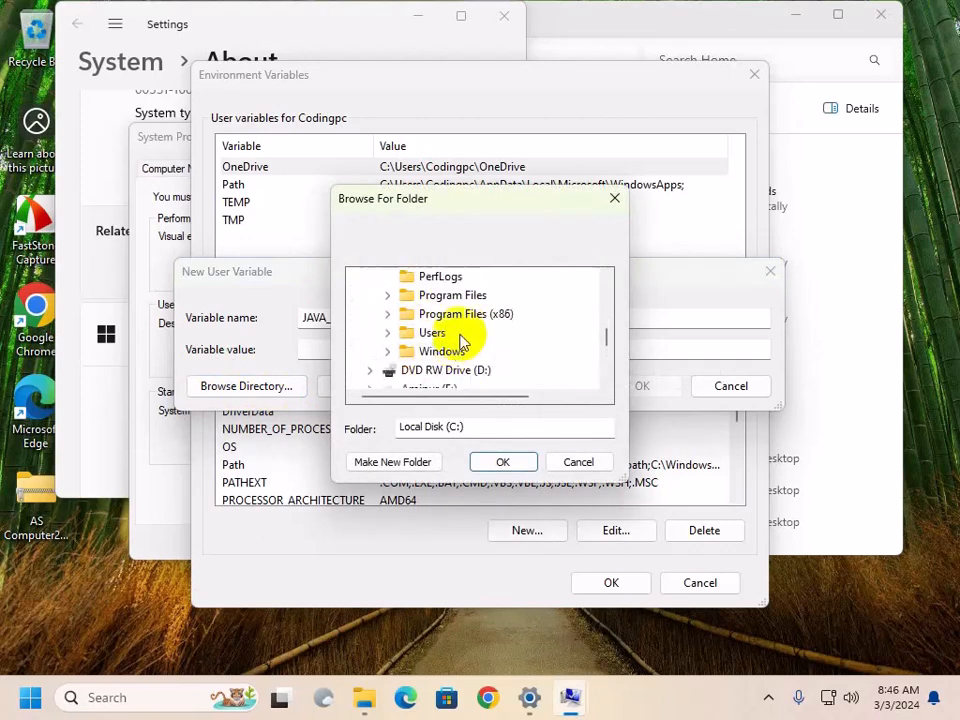
{"action": "double_click", "coordinate": [452, 295]}
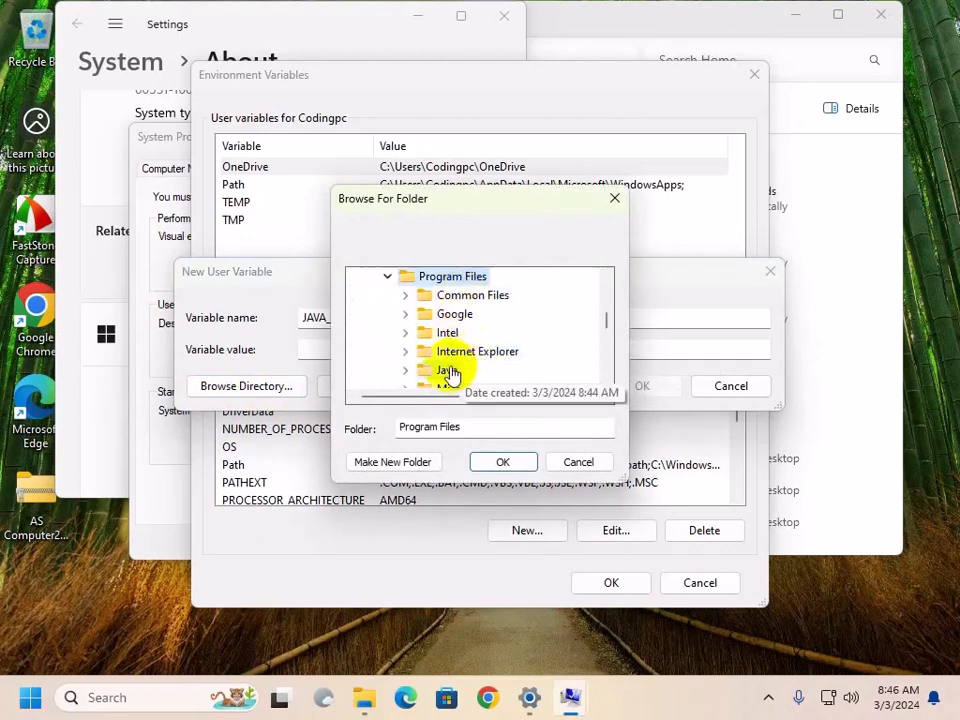
{"action": "left_click", "coordinate": [450, 370]}
{"action": "left_click", "coordinate": [424, 383]}
{"action": "scroll", "coordinate": [474, 360], "scroll_direction": "down", "scroll_amount": 1}
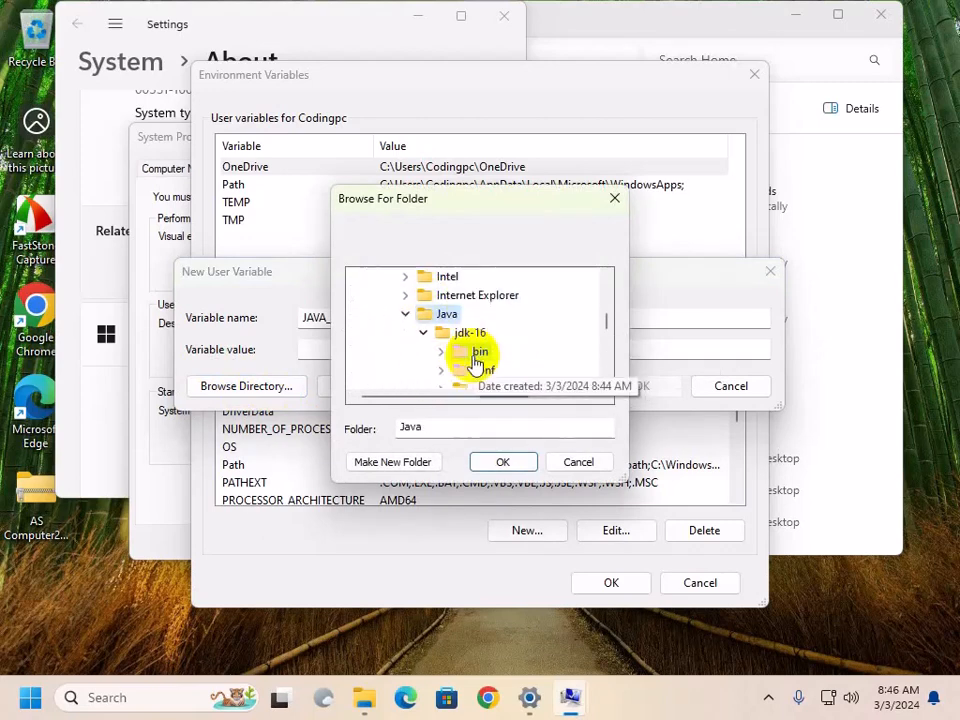
{"action": "left_click", "coordinate": [470, 334]}
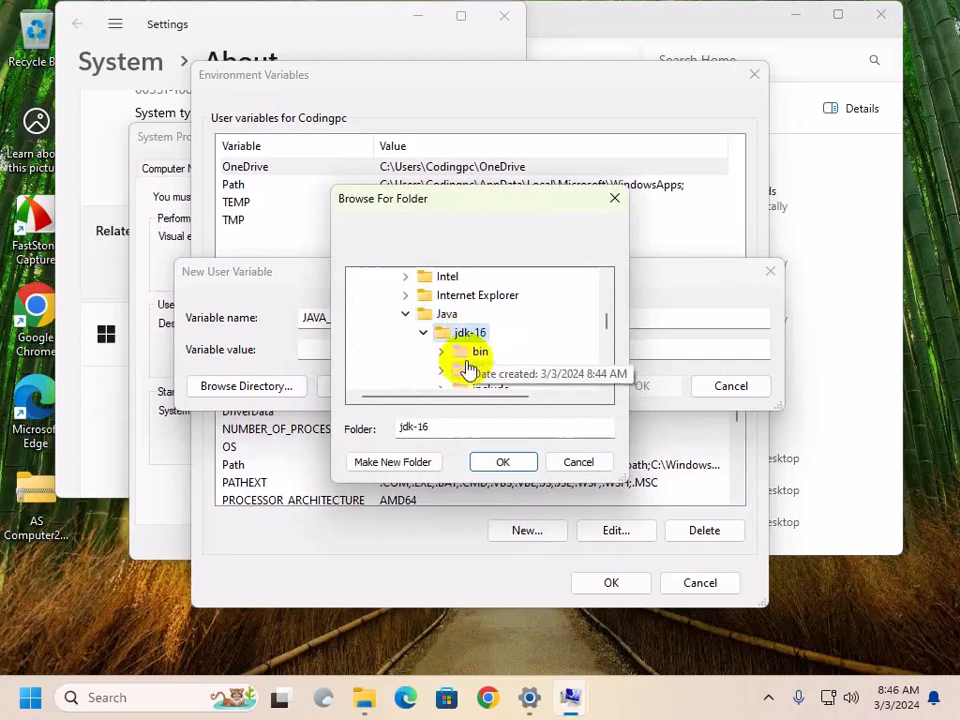
{"action": "left_click", "coordinate": [495, 463]}
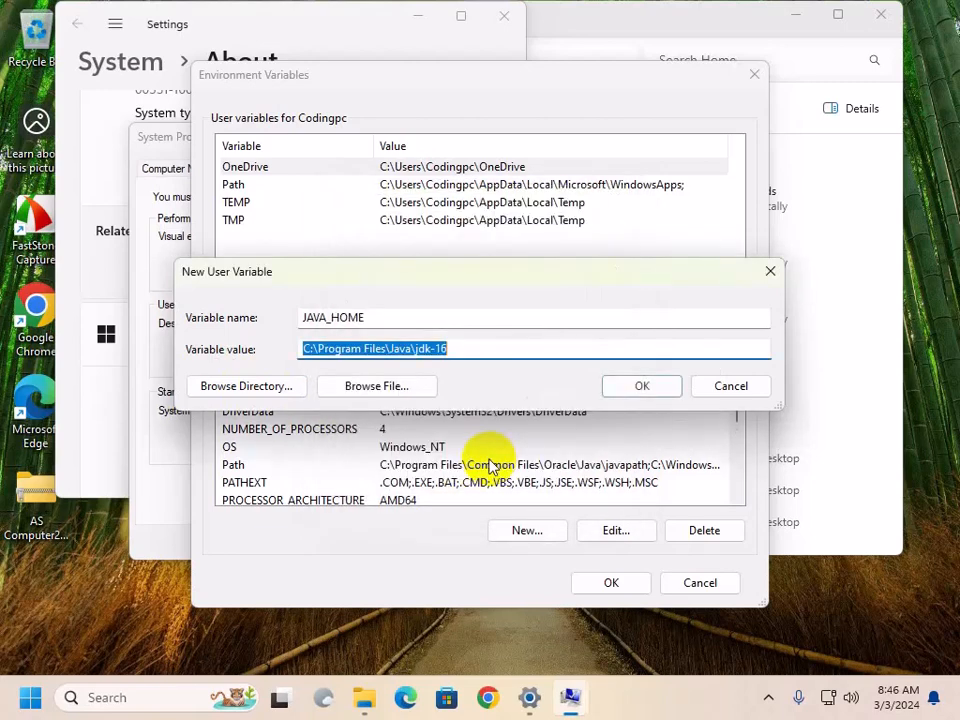
{"action": "left_click", "coordinate": [633, 388]}
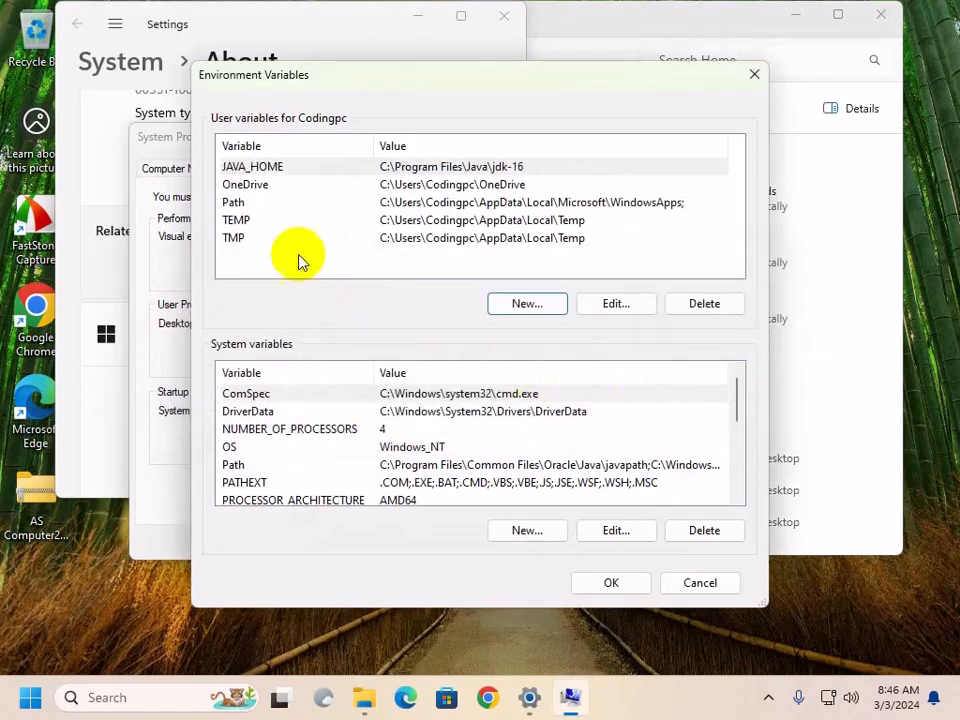
- Open the system variable Path for editing and add a new blank entry to its list
{"action": "left_click", "coordinate": [248, 467]}
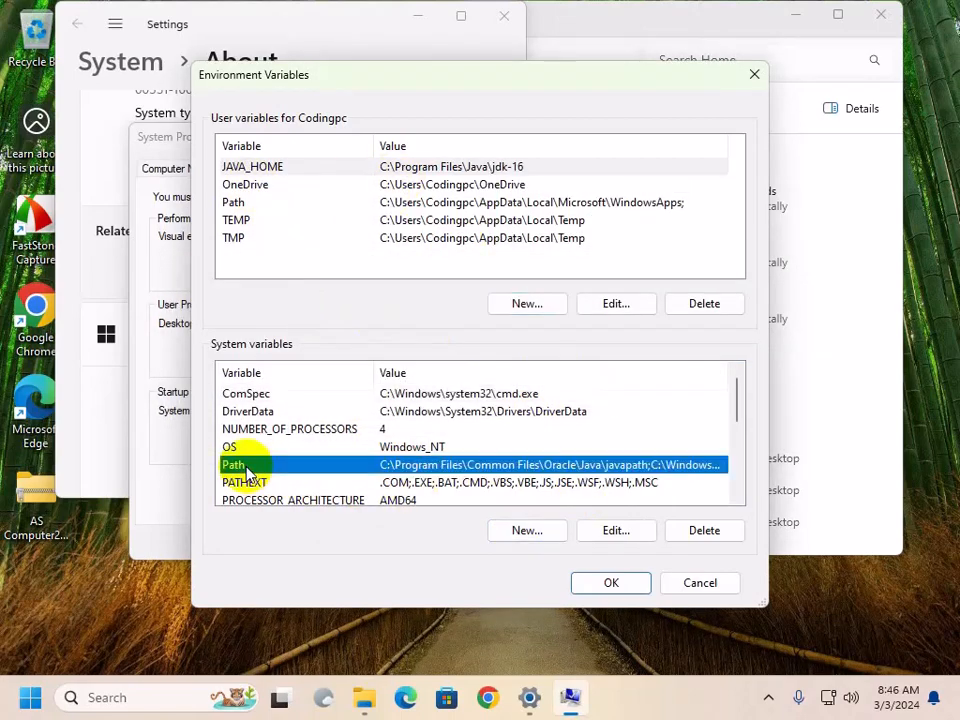
{"action": "left_click", "coordinate": [632, 535]}
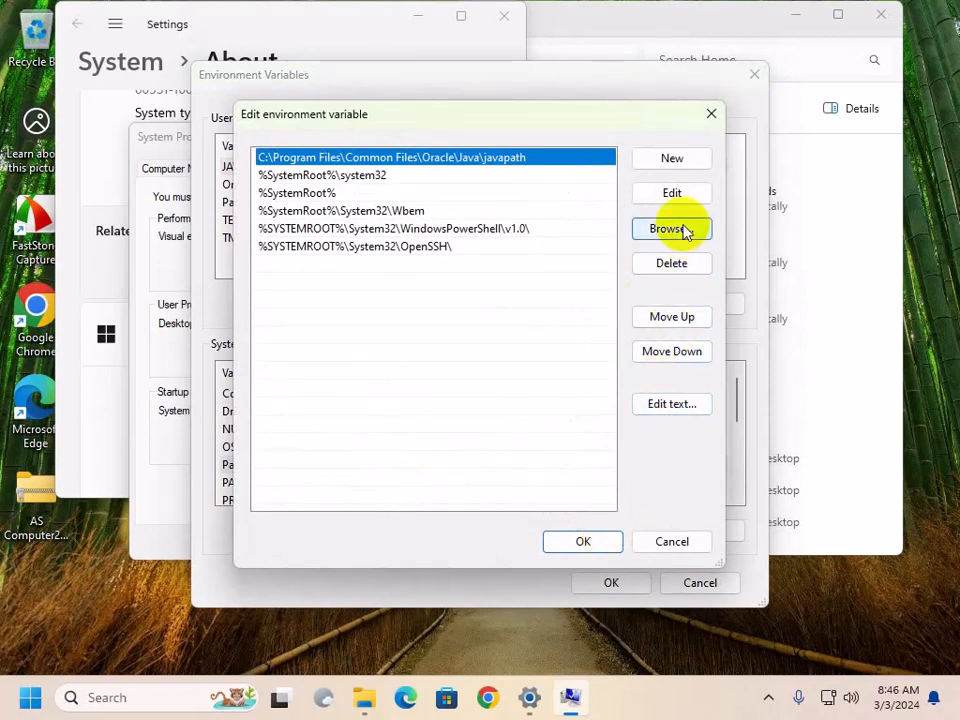
{"action": "left_click", "coordinate": [683, 165]}
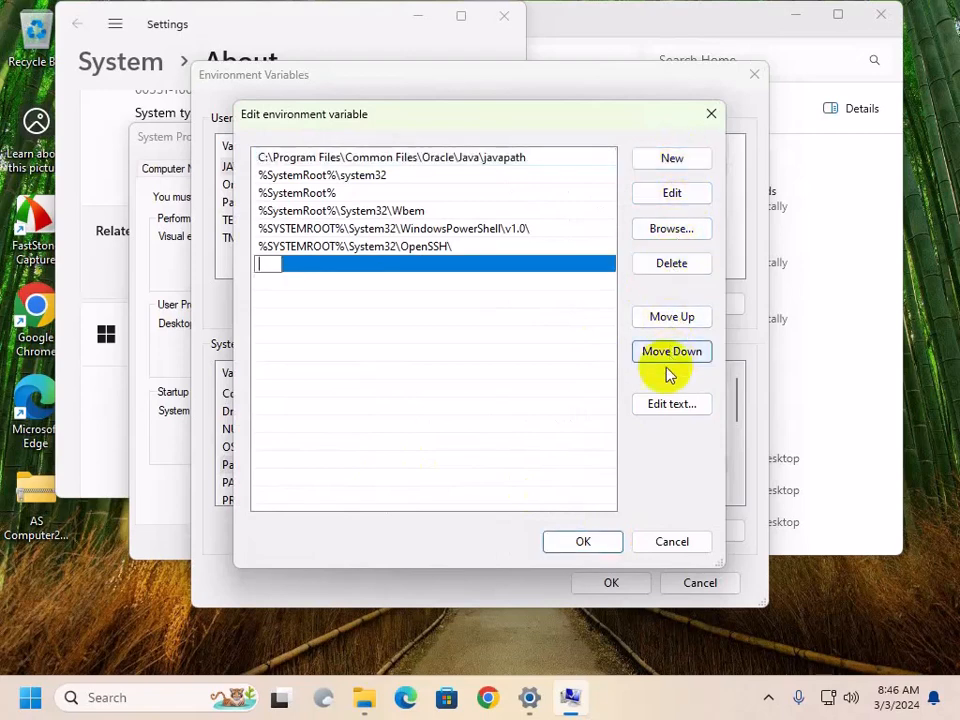
- Browse to C:\Program Files\Java\jdk-16\bin for the new Path entry and save the edited variable
{"action": "left_click", "coordinate": [671, 229]}
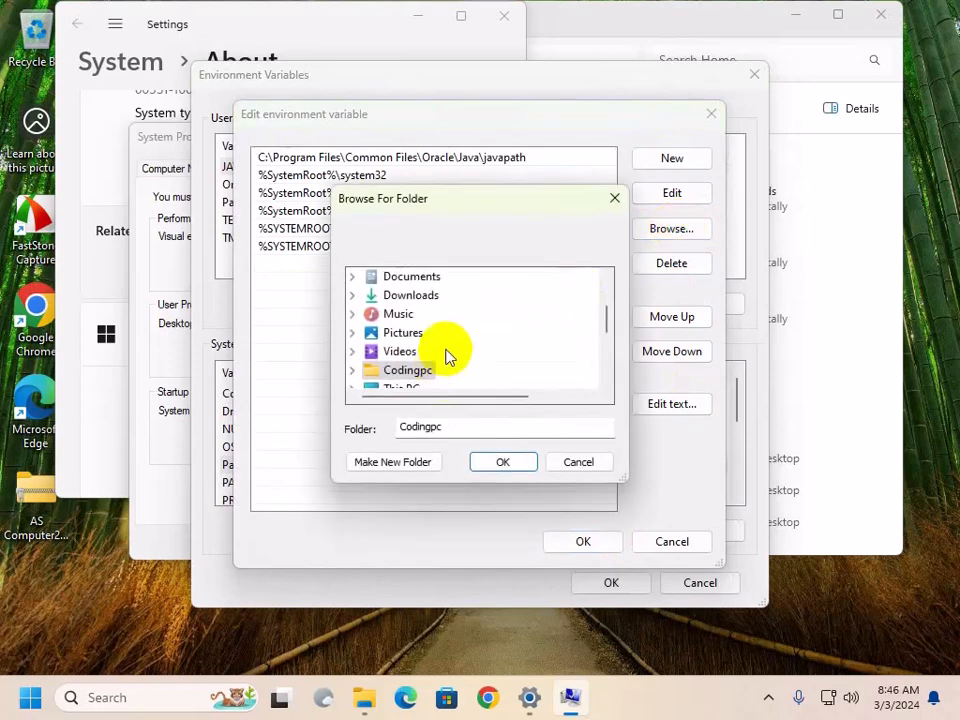
{"action": "scroll", "coordinate": [430, 353], "scroll_direction": "down", "scroll_amount": 1}
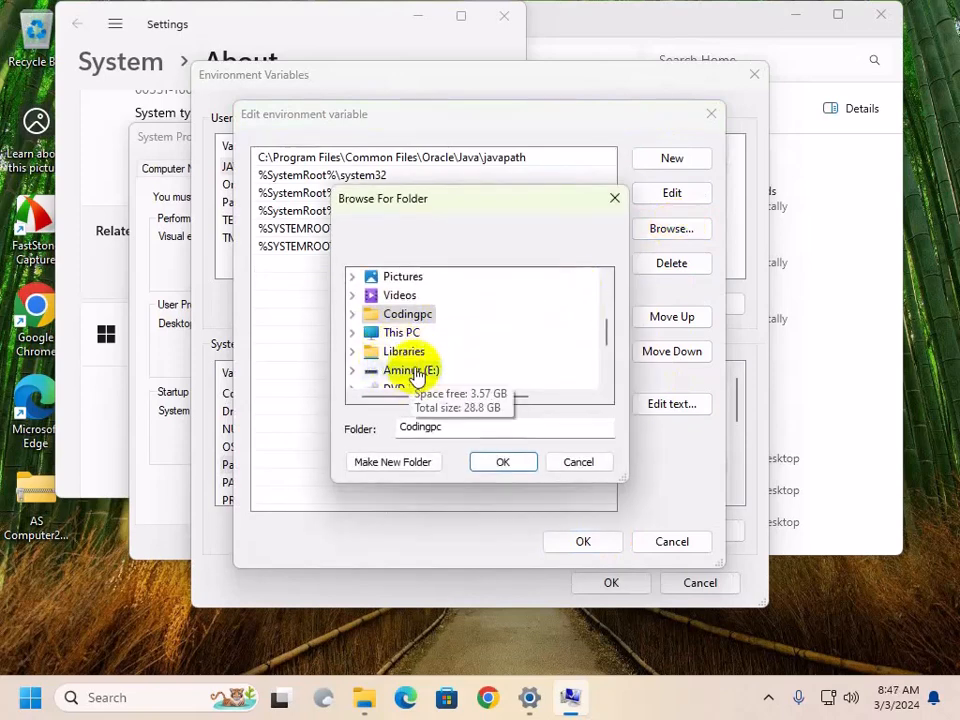
{"action": "scroll", "coordinate": [430, 365], "scroll_direction": "down", "scroll_amount": 1}
{"action": "scroll", "coordinate": [430, 355], "scroll_direction": "down", "scroll_amount": 1}
{"action": "scroll", "coordinate": [432, 358], "scroll_direction": "up", "scroll_amount": 1}
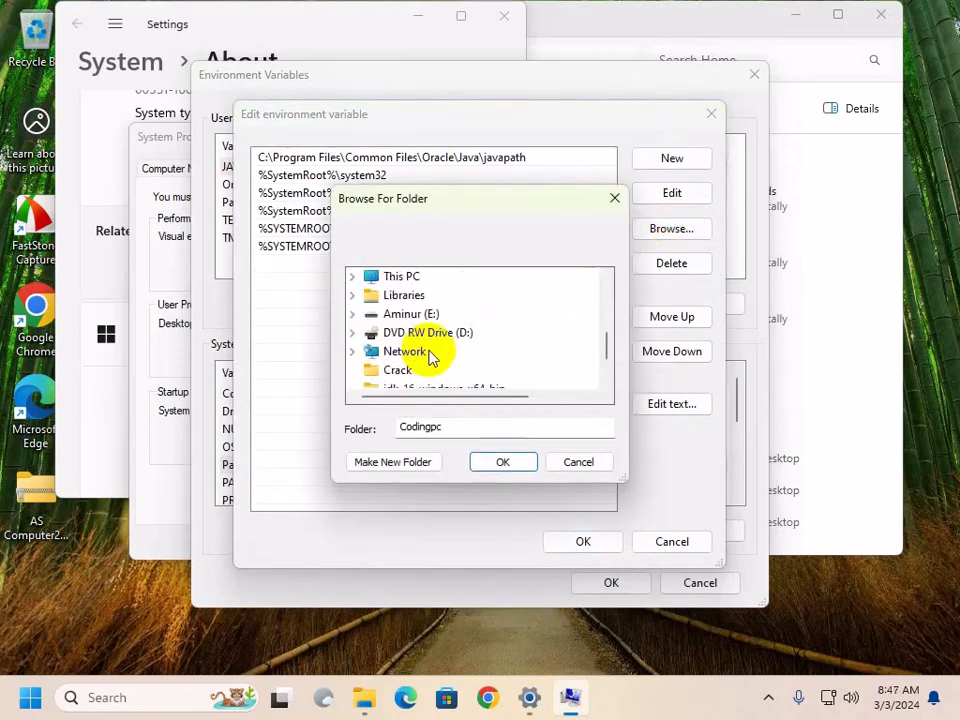
{"action": "left_click", "coordinate": [403, 276]}
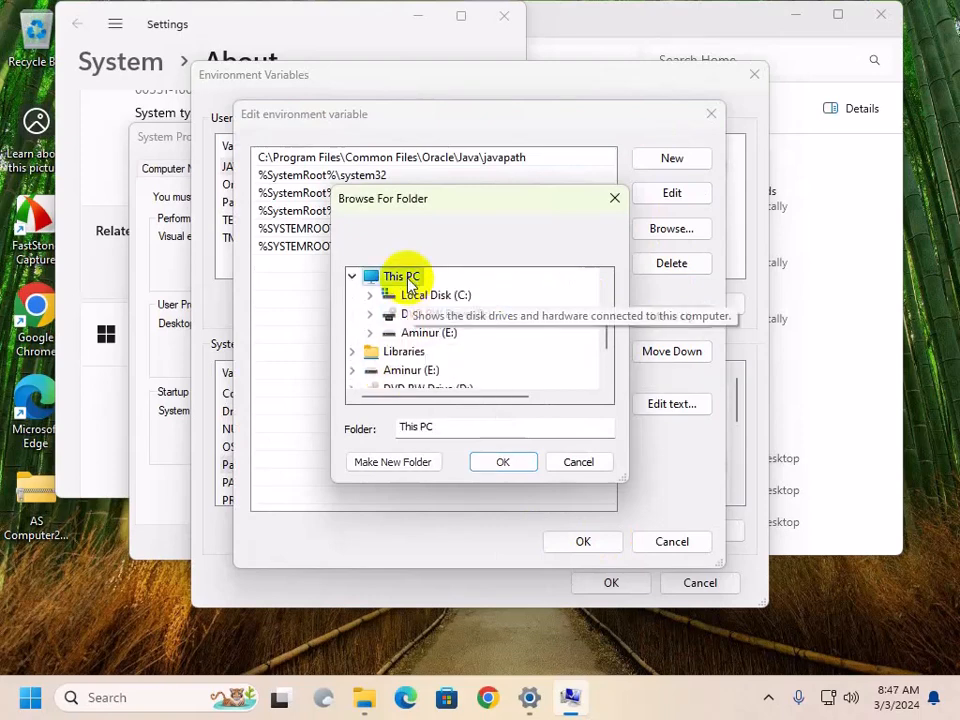
{"action": "left_click", "coordinate": [440, 296]}
{"action": "left_click", "coordinate": [440, 350]}
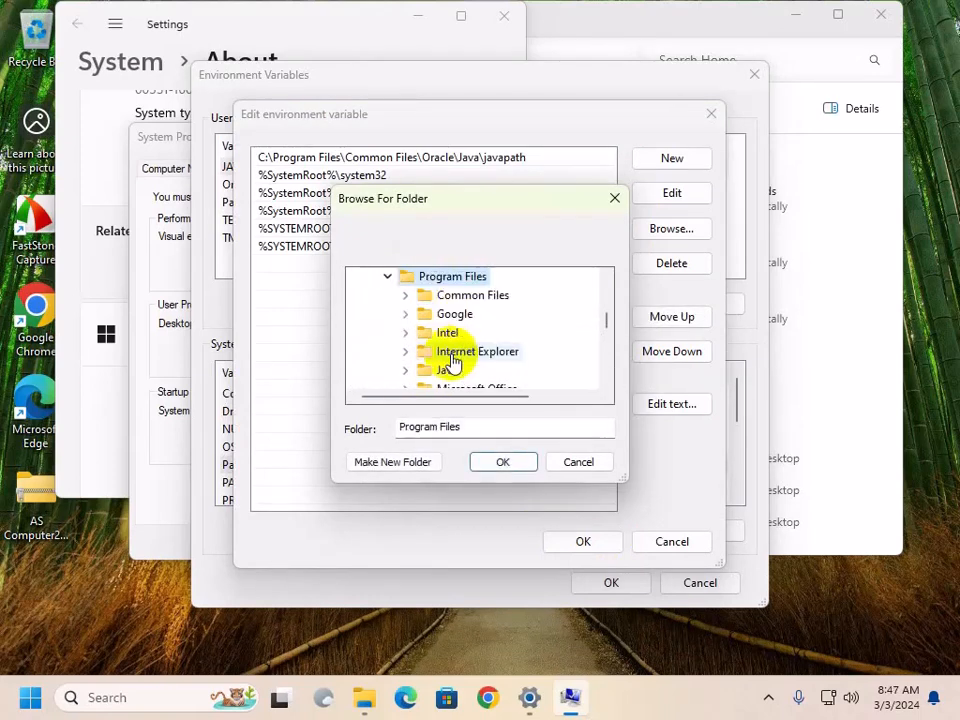
{"action": "left_click", "coordinate": [449, 372]}
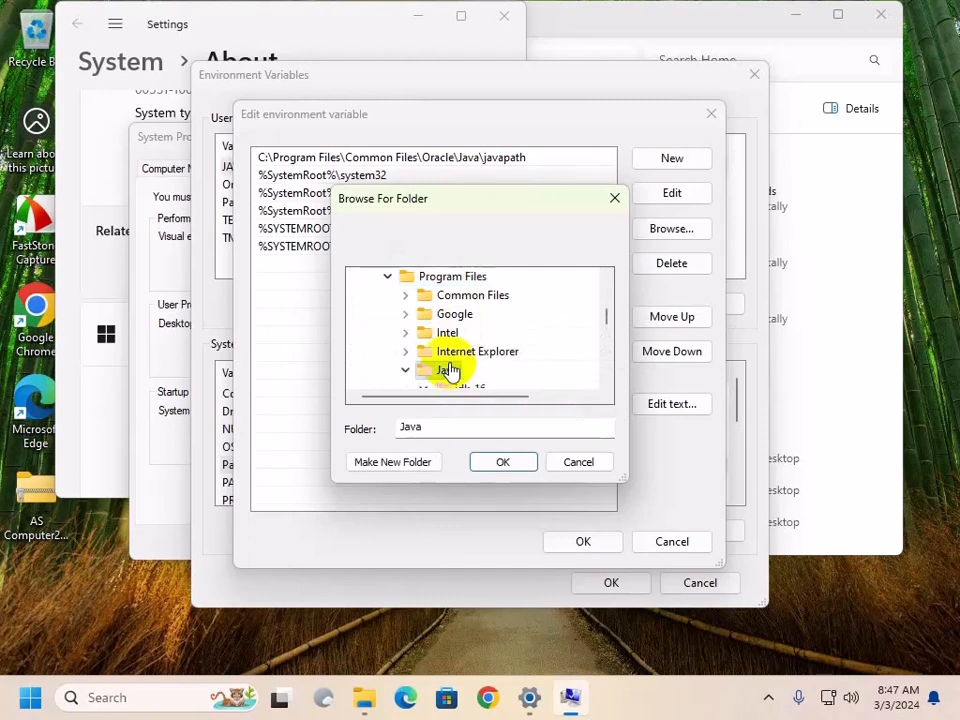
{"action": "left_click", "coordinate": [481, 353]}
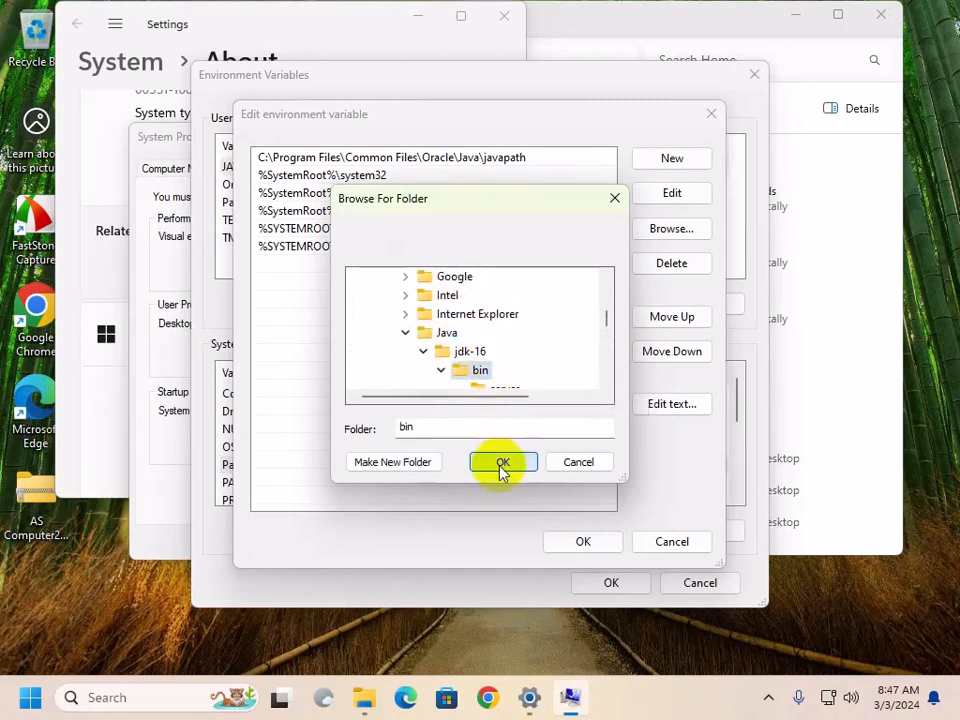
{"action": "left_click", "coordinate": [502, 466]}
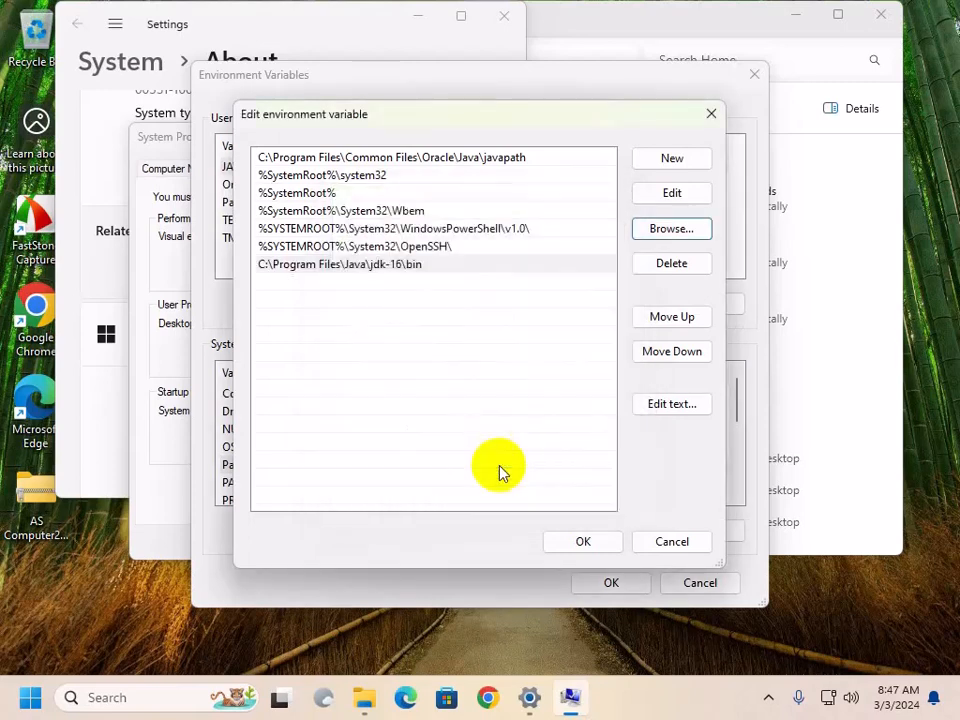
{"action": "left_click", "coordinate": [583, 542]}
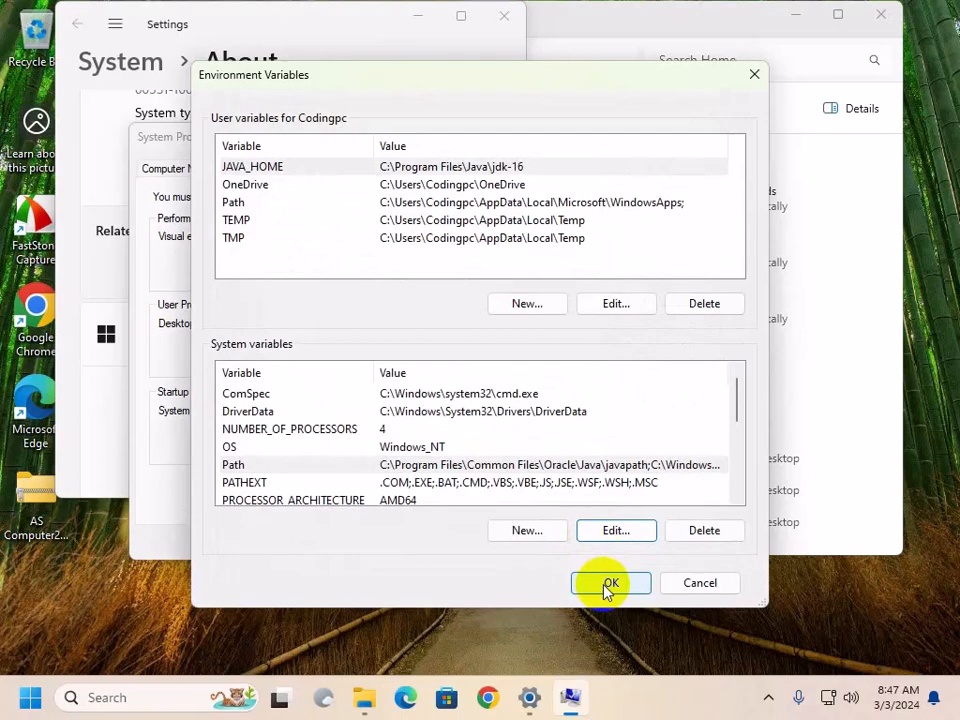
- Reopen the system variable Path to check its list of entries, and close it again
{"action": "left_click", "coordinate": [611, 464]}
{"action": "left_click", "coordinate": [615, 530]}
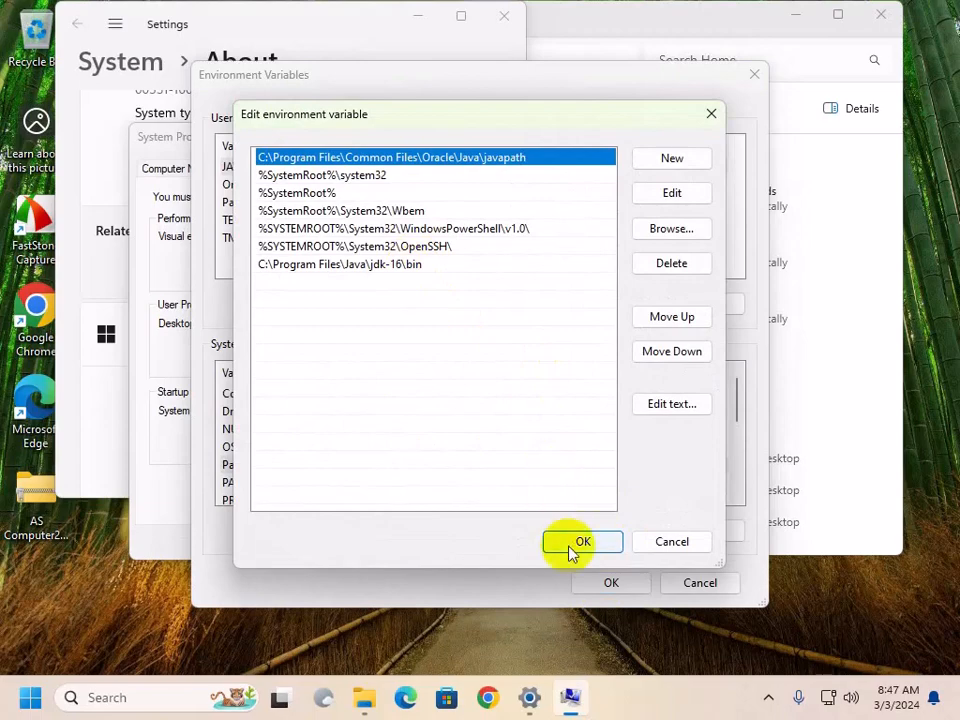
{"action": "left_click", "coordinate": [572, 545]}
- Apply the environment variable changes and close System Properties, Settings and File Explorer
{"action": "left_click", "coordinate": [611, 584]}
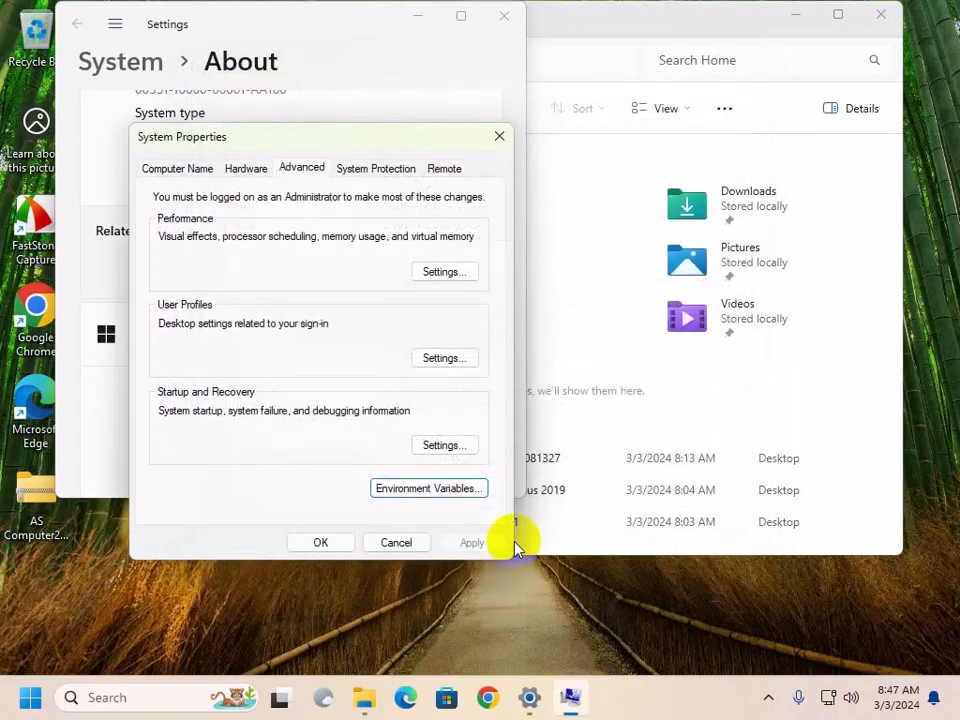
{"action": "left_click", "coordinate": [321, 542]}
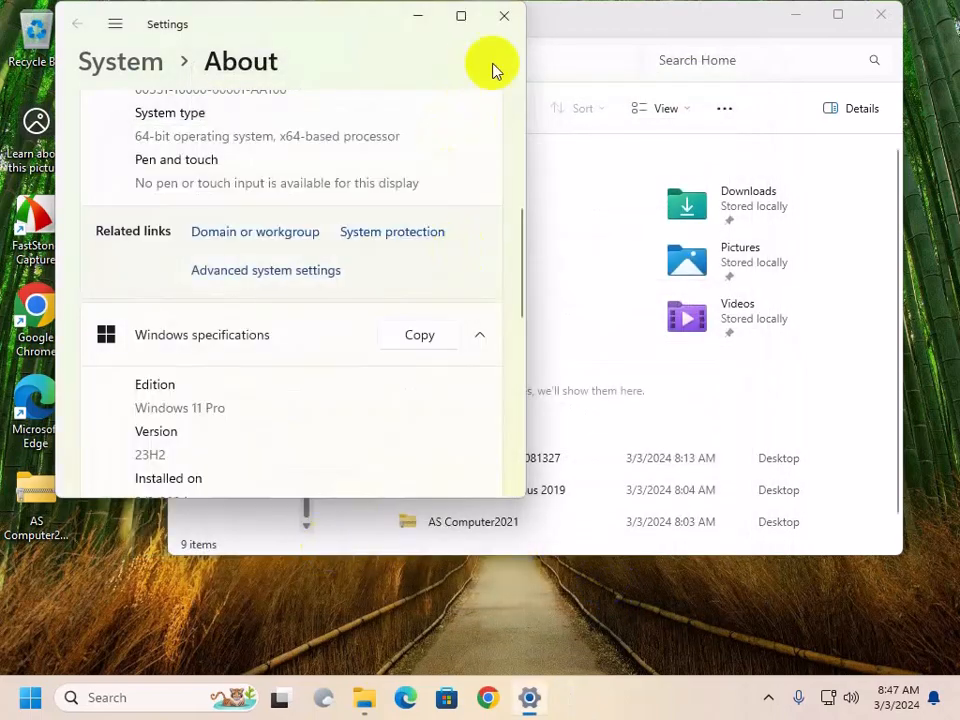
{"action": "left_click", "coordinate": [504, 16]}
{"action": "left_click", "coordinate": [880, 14]}
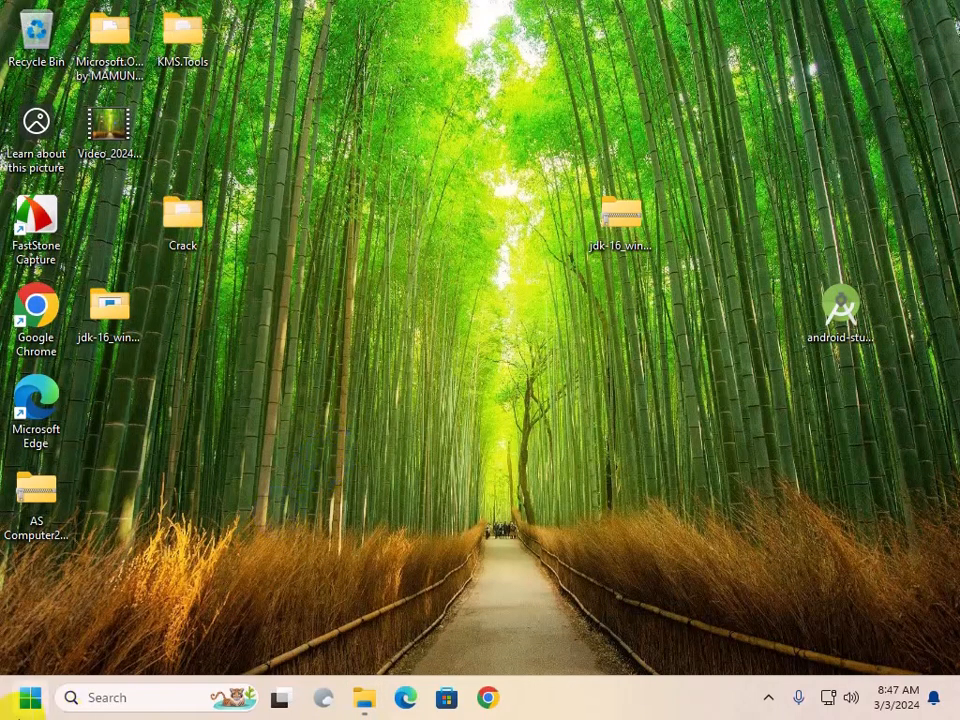
- Search Windows for CMD and open Command Prompt
{"action": "left_click", "coordinate": [84, 700]}
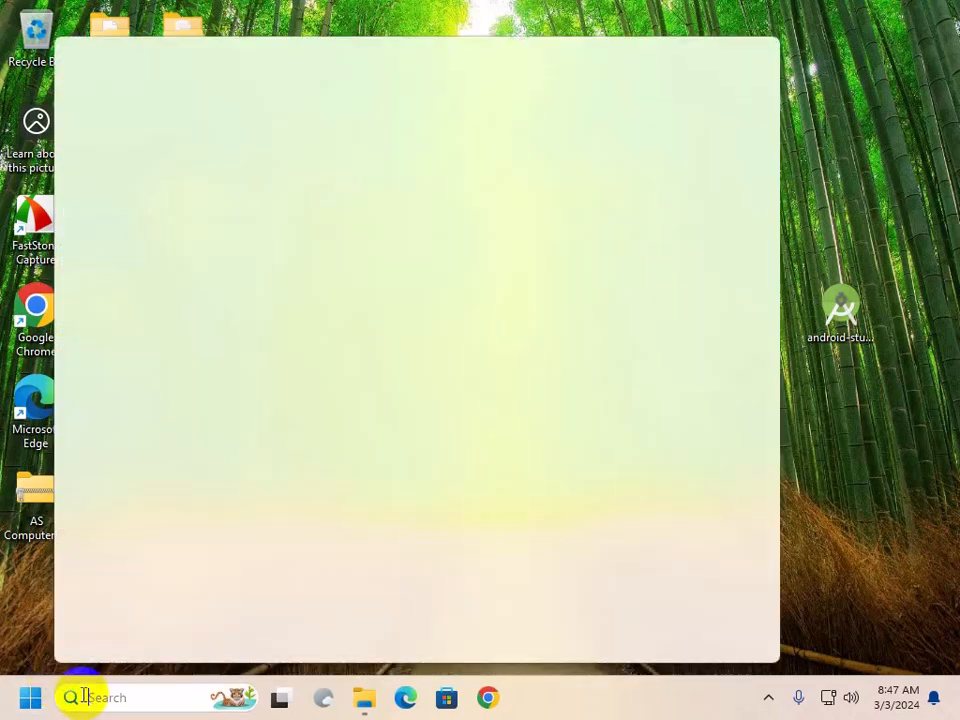
{"action": "type", "text": "M"}
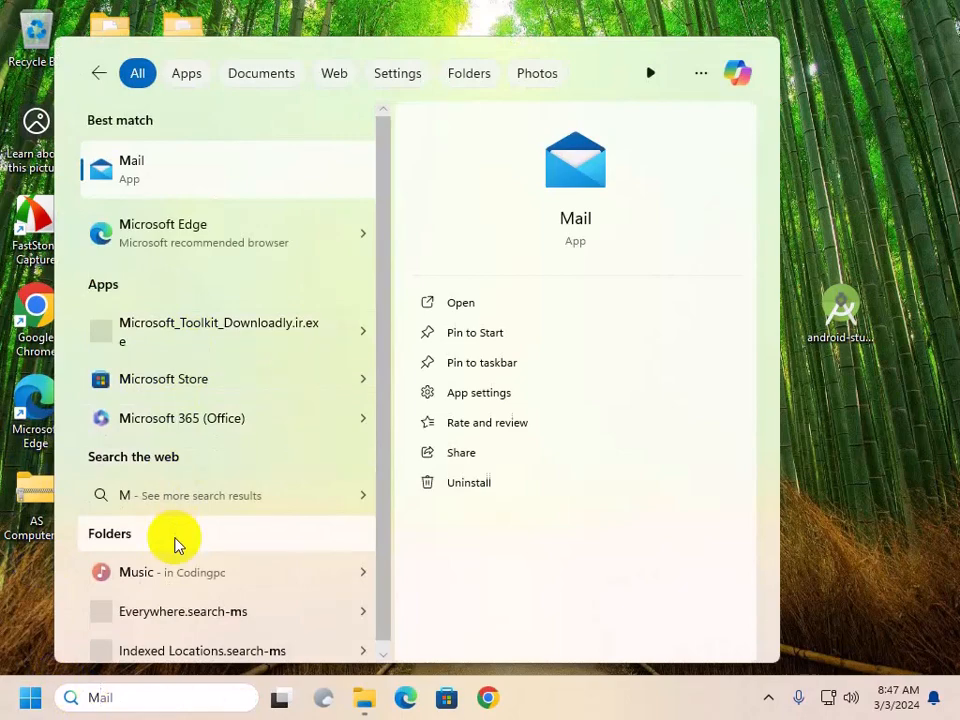
{"action": "key", "text": "BackSpace"}
{"action": "type", "text": "C"}
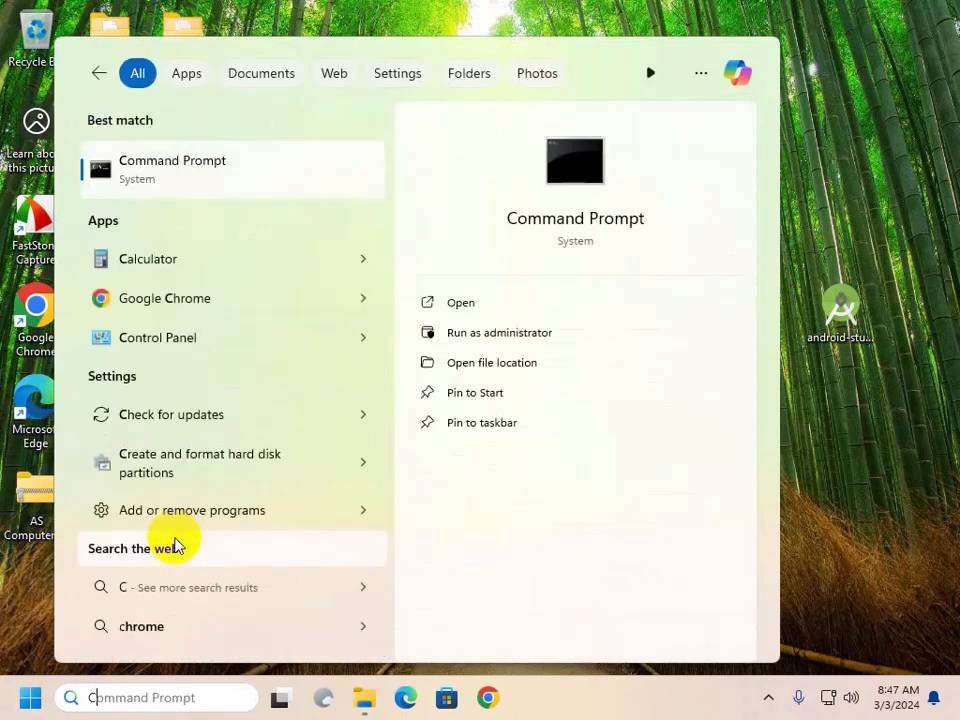
{"action": "type", "text": "MD"}
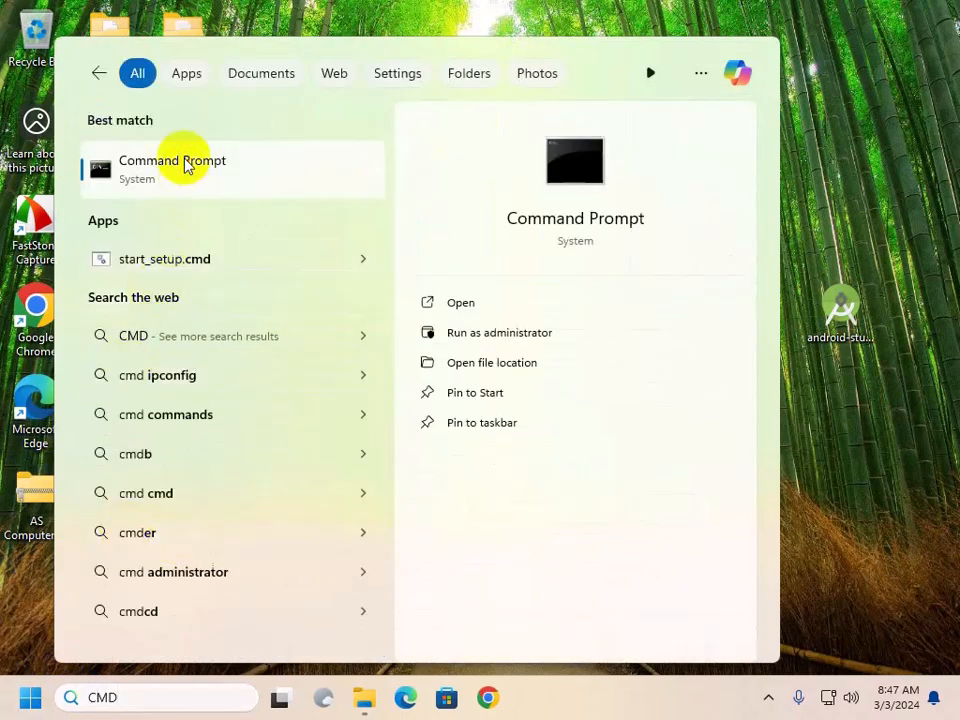
{"action": "left_click", "coordinate": [185, 166]}
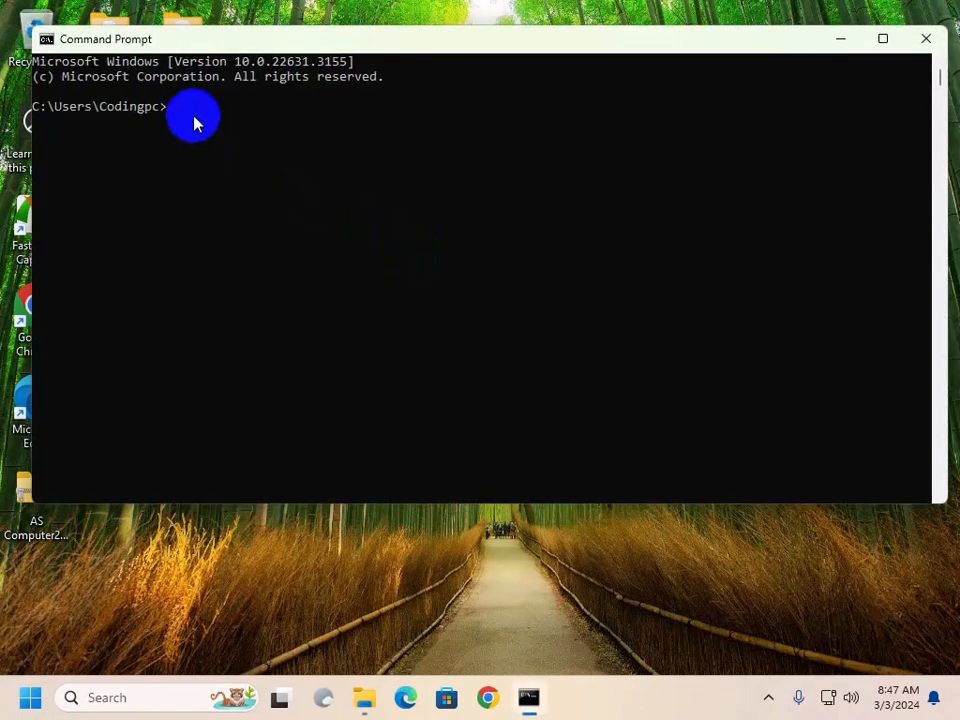
- Check the installed Java version with the command java --version, and close Command Prompt
{"action": "type", "text": "java"}
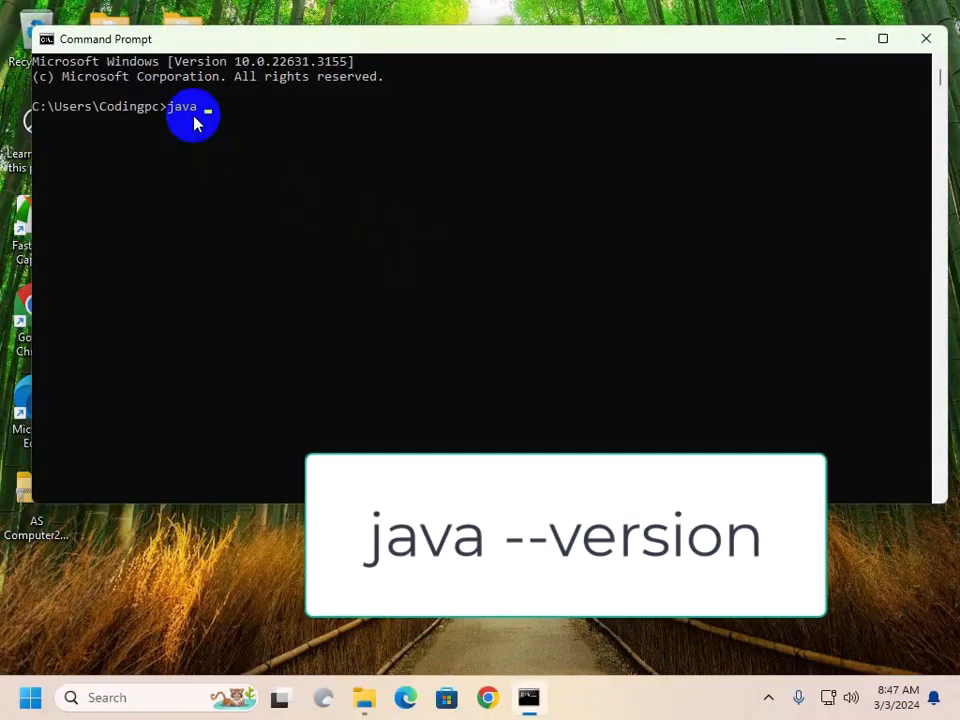
{"action": "type", "text": " --v"}
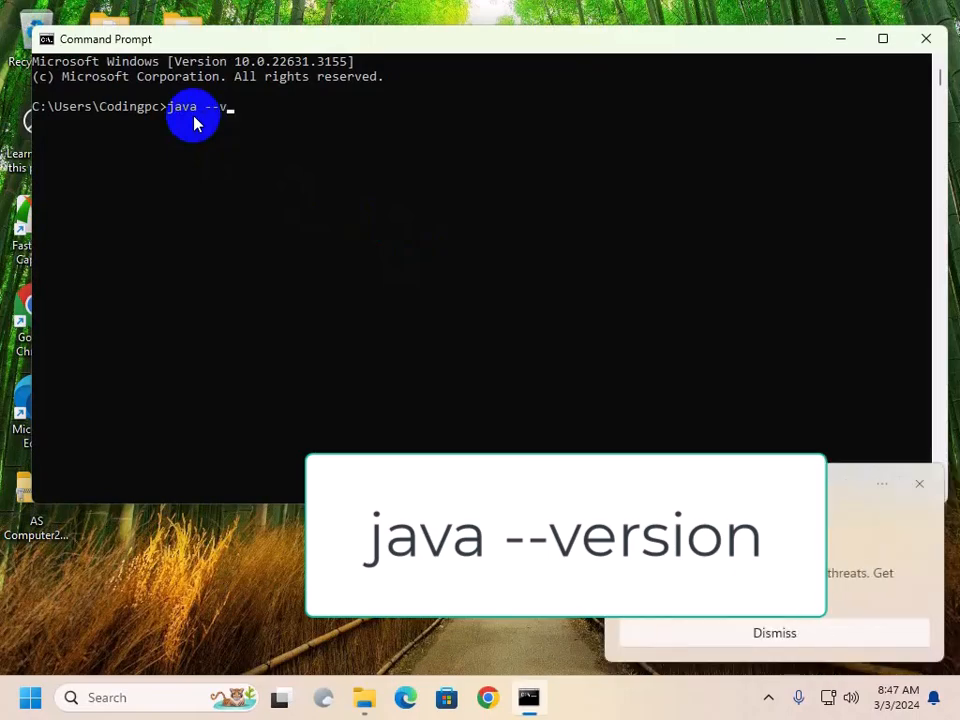
{"action": "type", "text": "ersion"}
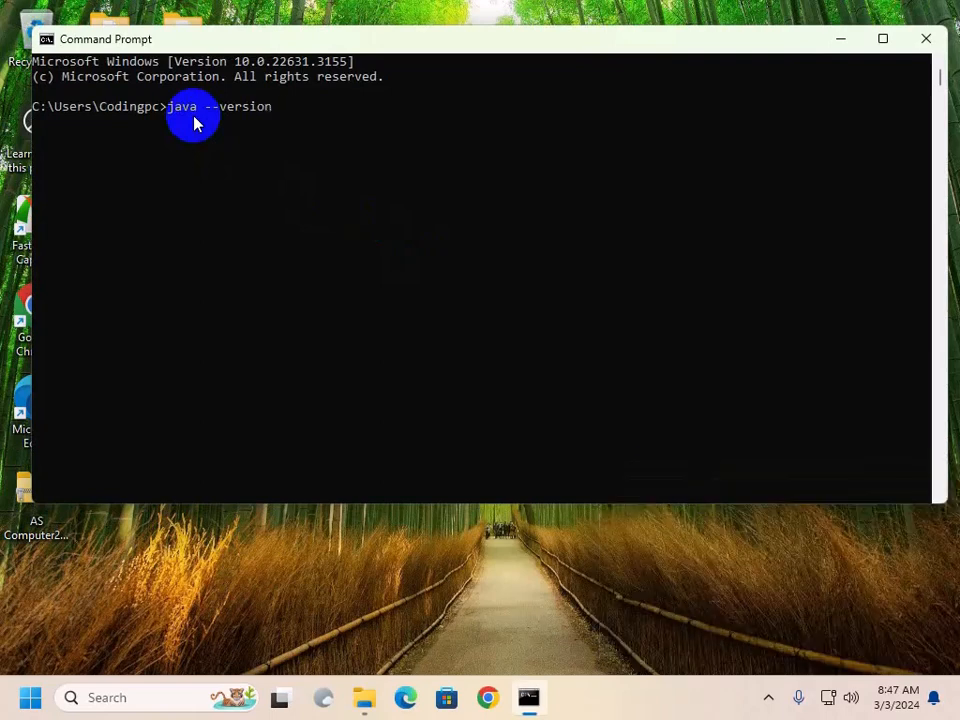
{"action": "key", "text": "Return"}
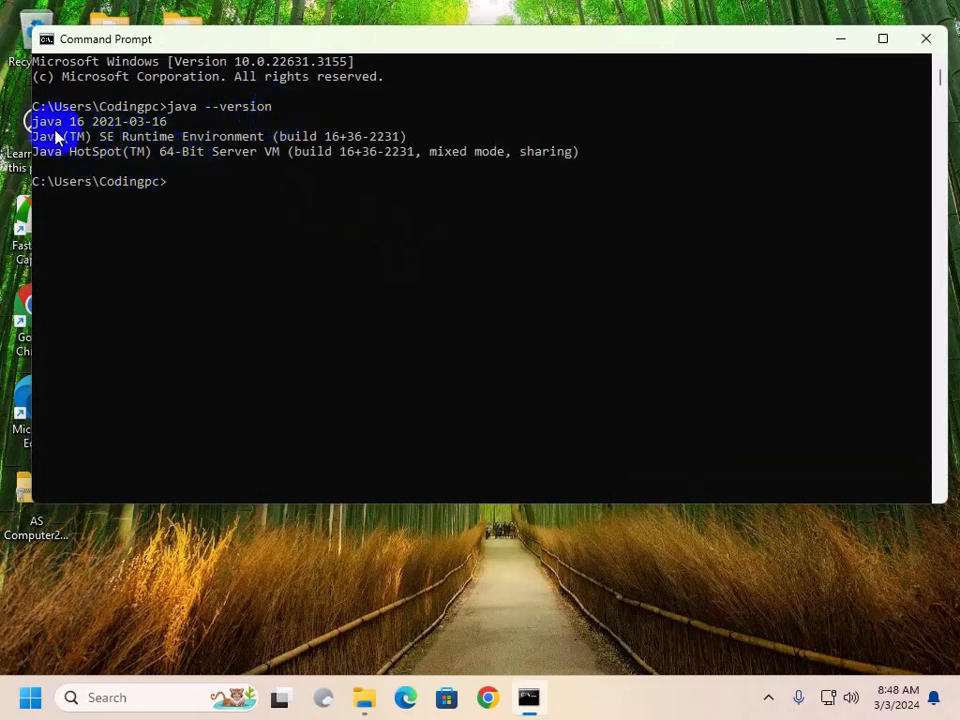
{"action": "left_click", "coordinate": [926, 40]}
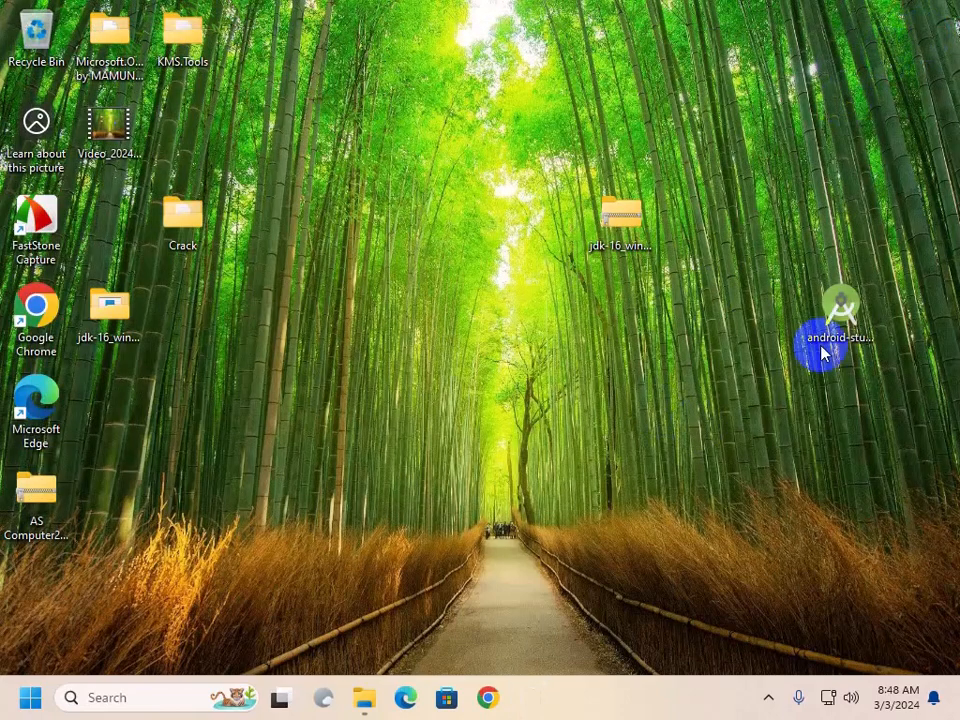
- Run the Android Studio installer from the desktop and install it with Android Virtual Device to C:\Program Files\Android\Android Studio, using the Android Studio Start menu folder
{"action": "left_click", "coordinate": [838, 322]}
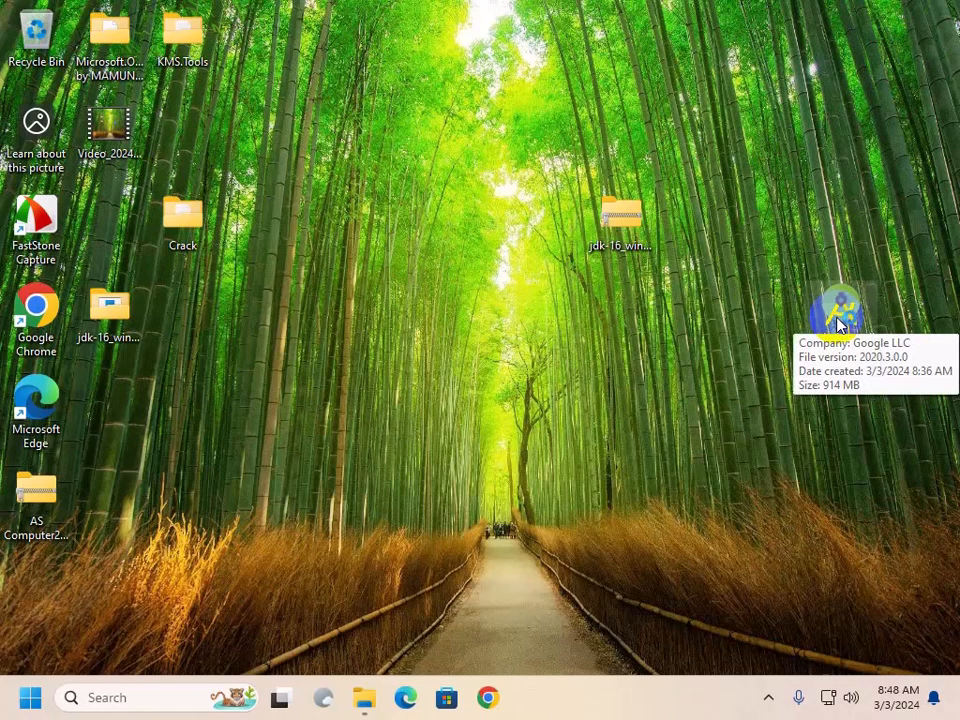
{"action": "left_click", "coordinate": [776, 345]}
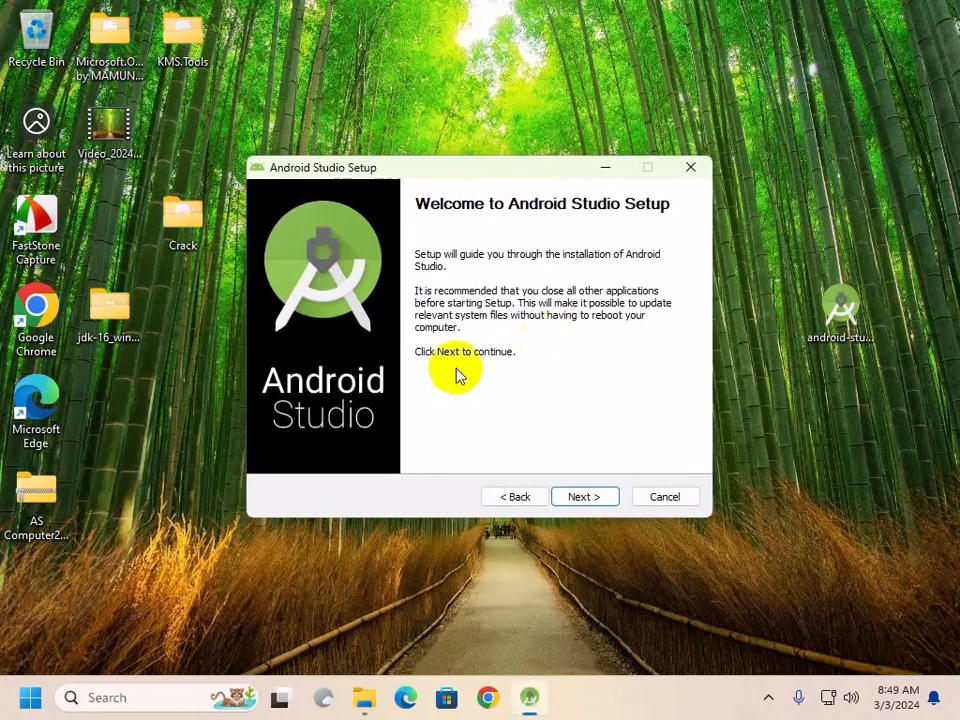
{"action": "left_click", "coordinate": [598, 496]}
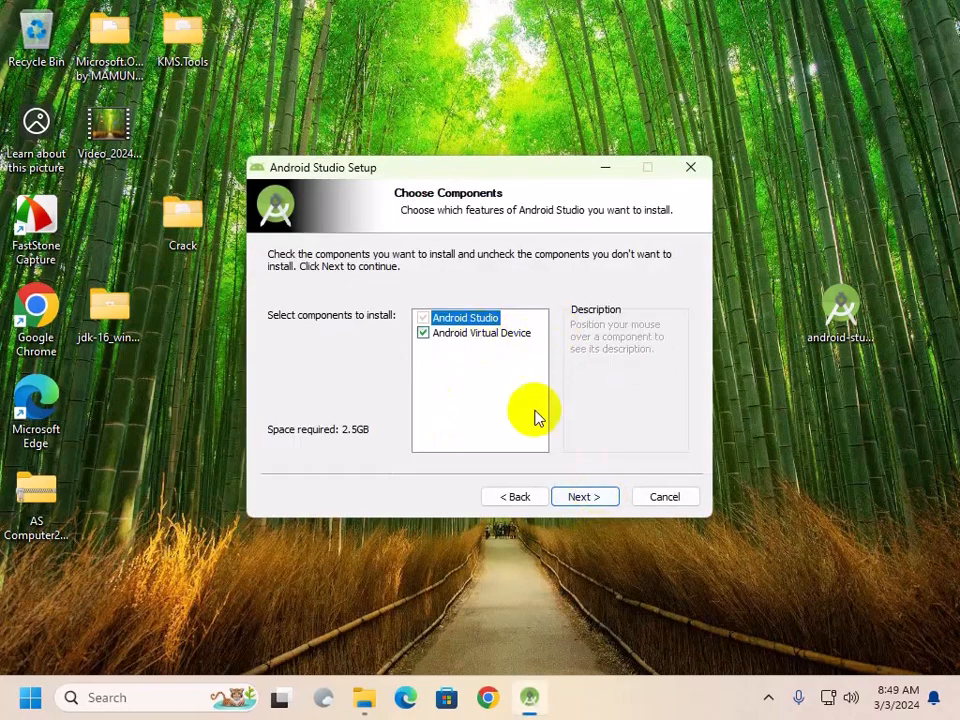
{"action": "left_click", "coordinate": [580, 497]}
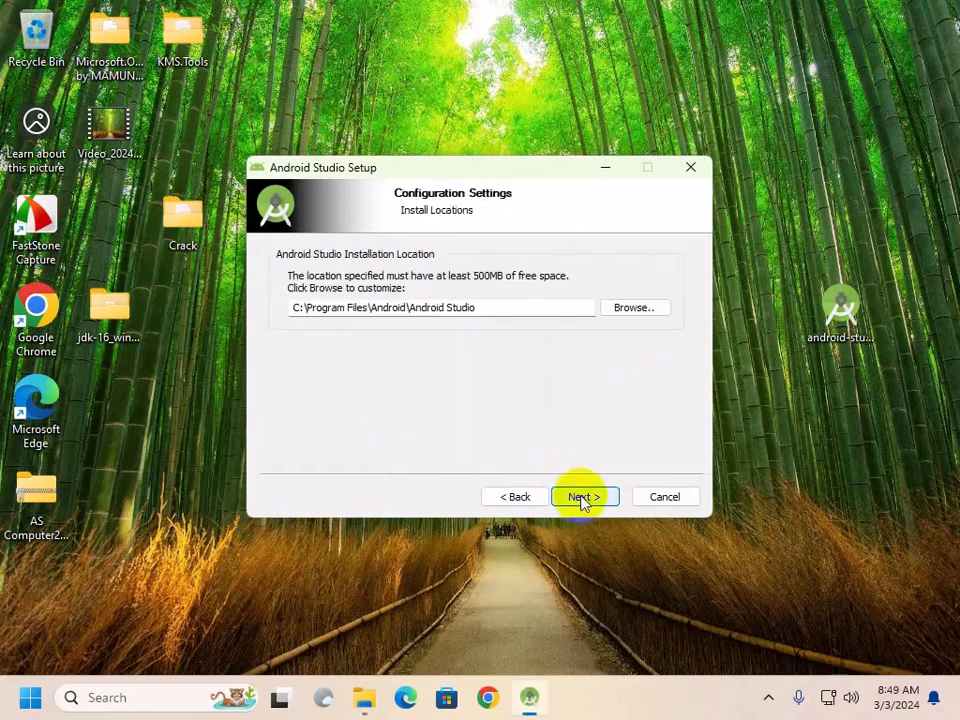
{"action": "left_click", "coordinate": [583, 497]}
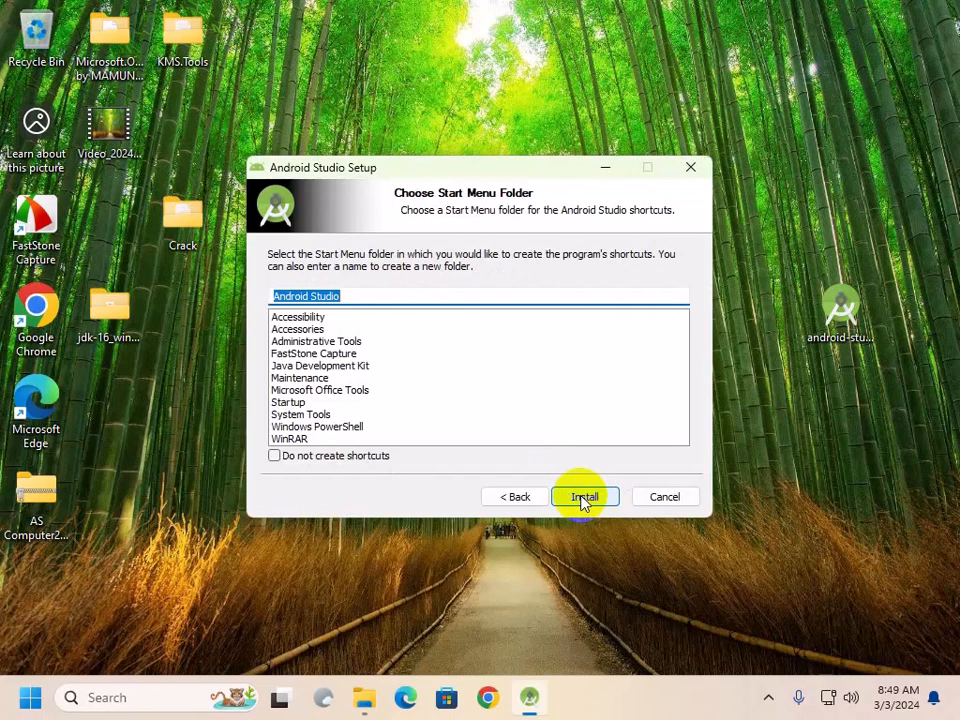
{"action": "left_click", "coordinate": [583, 497]}
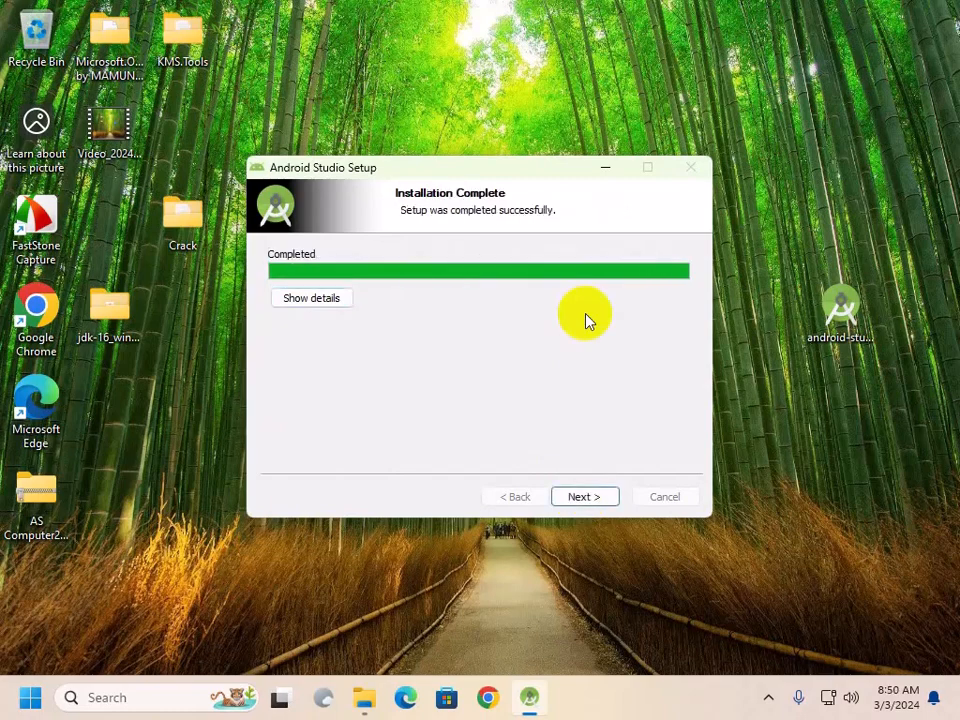
- Finish the Android Studio setup and launch the program with the option Do not import settings
{"action": "left_click", "coordinate": [598, 497]}
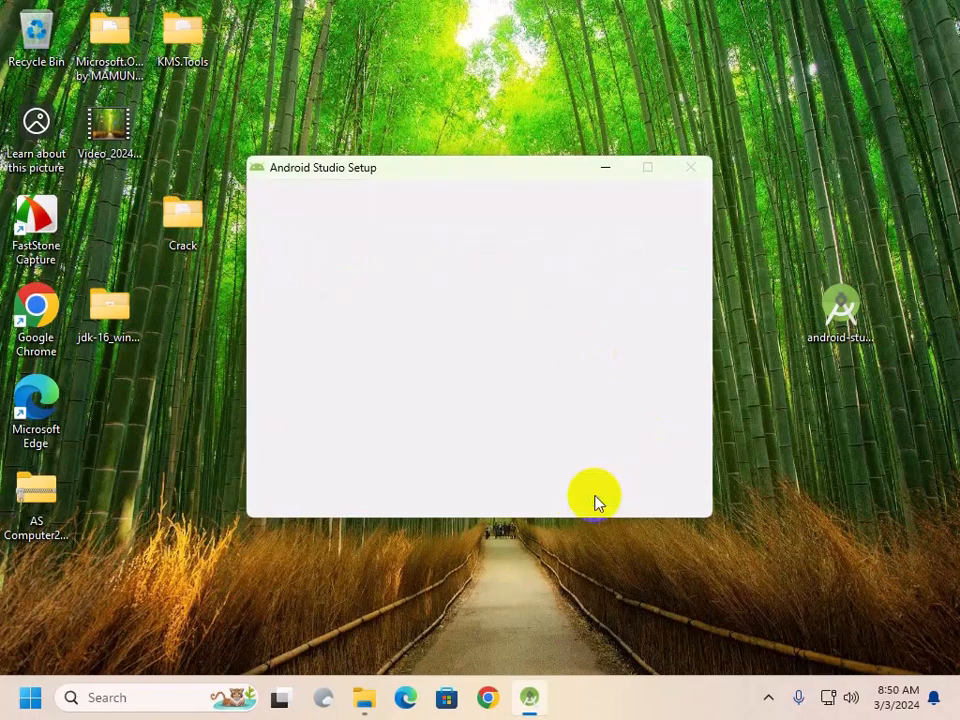
{"action": "left_click", "coordinate": [585, 497]}
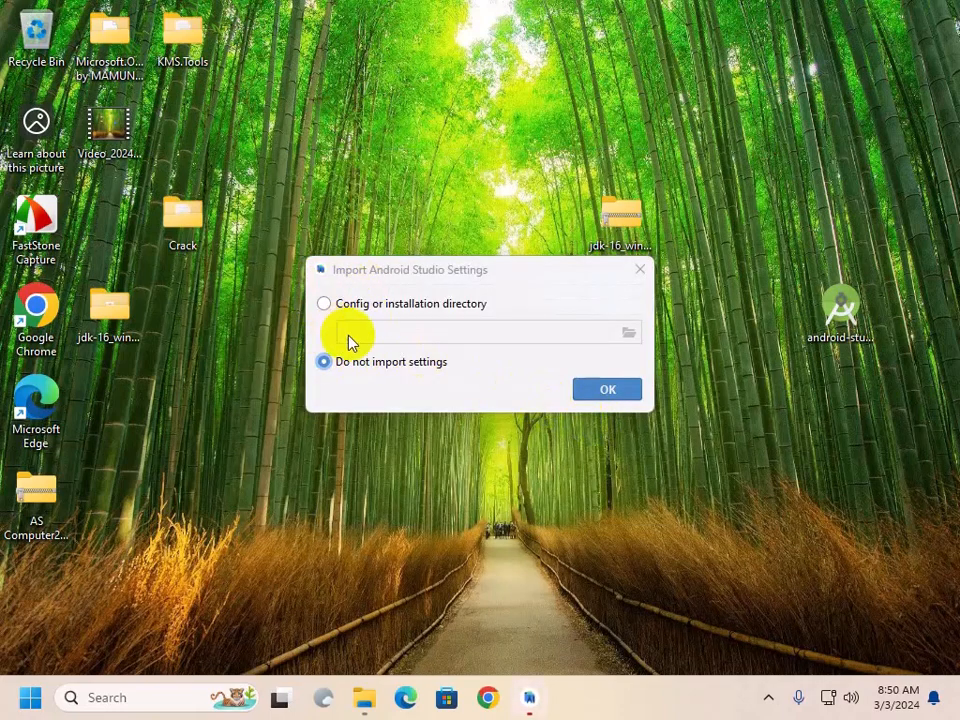
{"action": "left_click", "coordinate": [604, 390]}
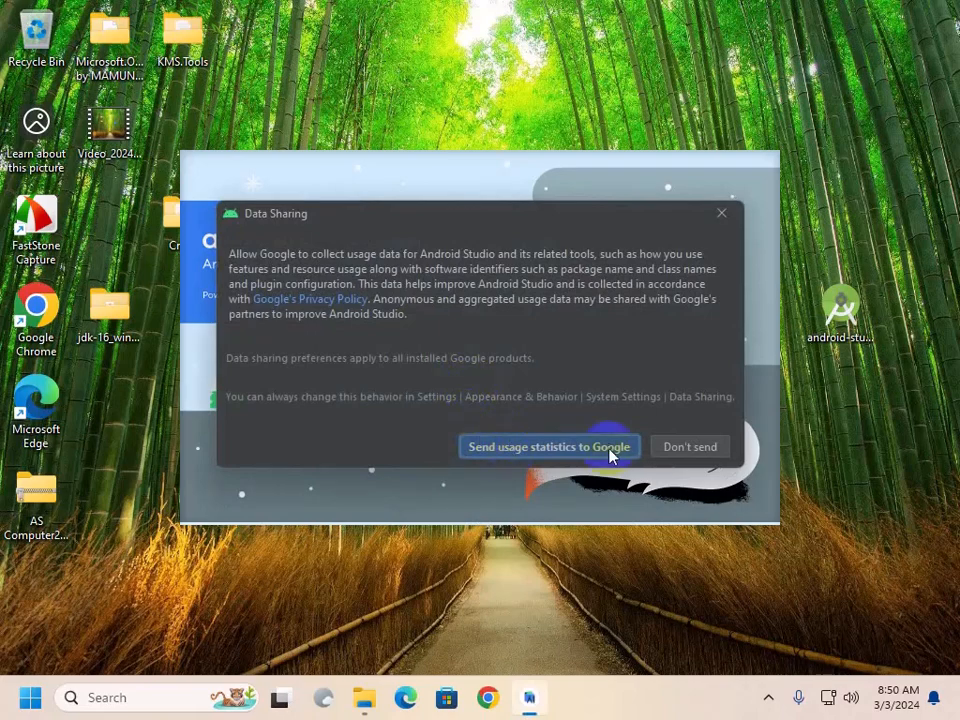
- Decline sending usage statistics to Google and configure the Android Studio setup with the Standard install type and Light UI theme
{"action": "left_click", "coordinate": [692, 448]}
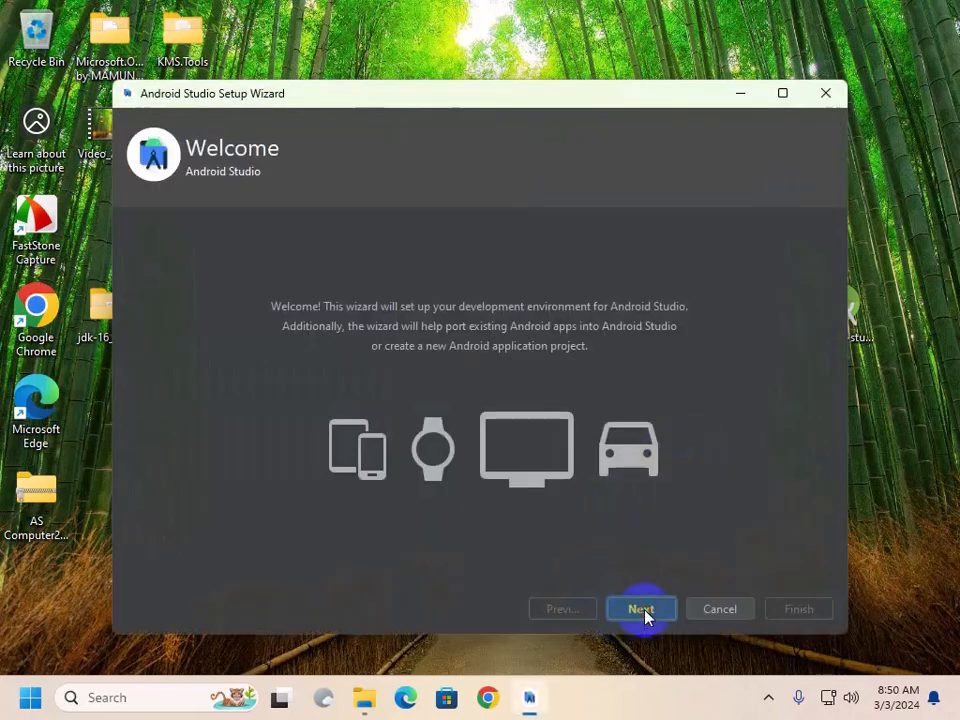
{"action": "left_click", "coordinate": [641, 612]}
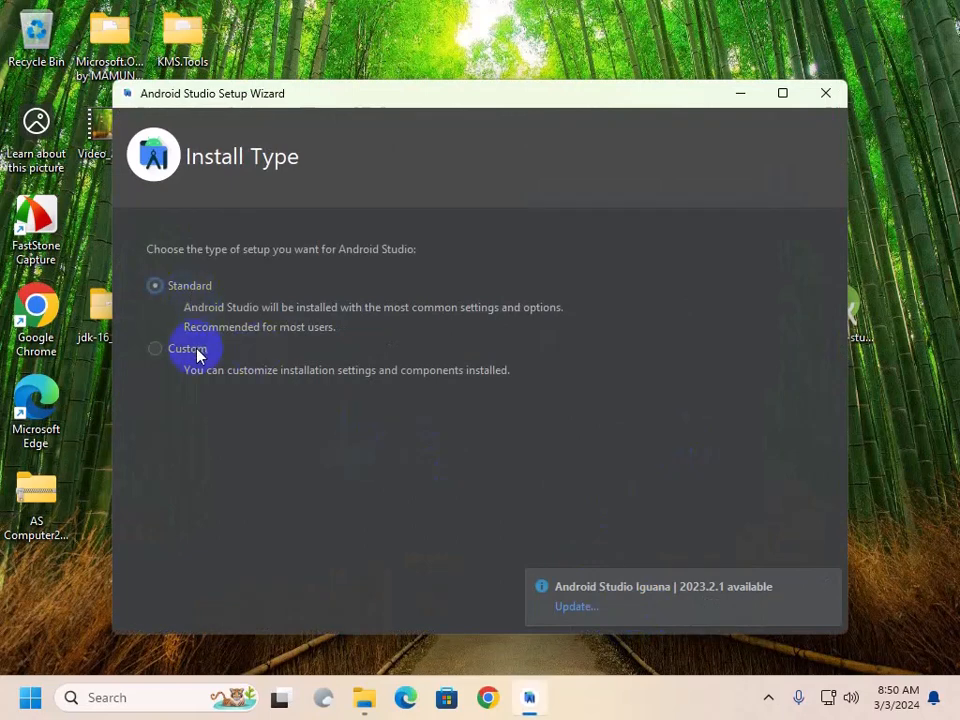
{"action": "left_click", "coordinate": [825, 584]}
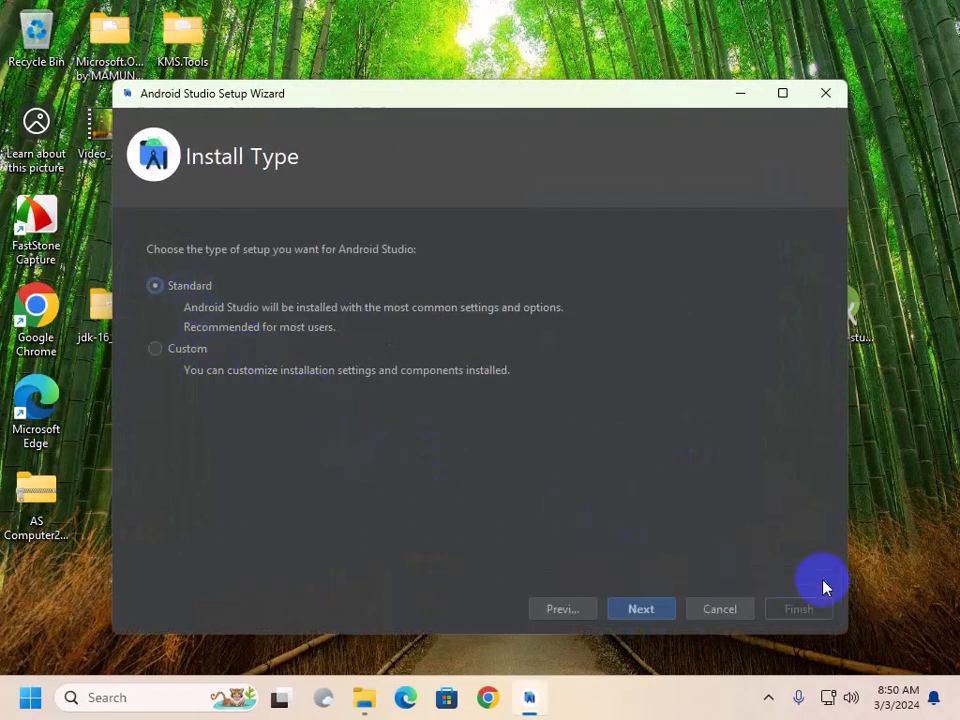
{"action": "left_click", "coordinate": [655, 617]}
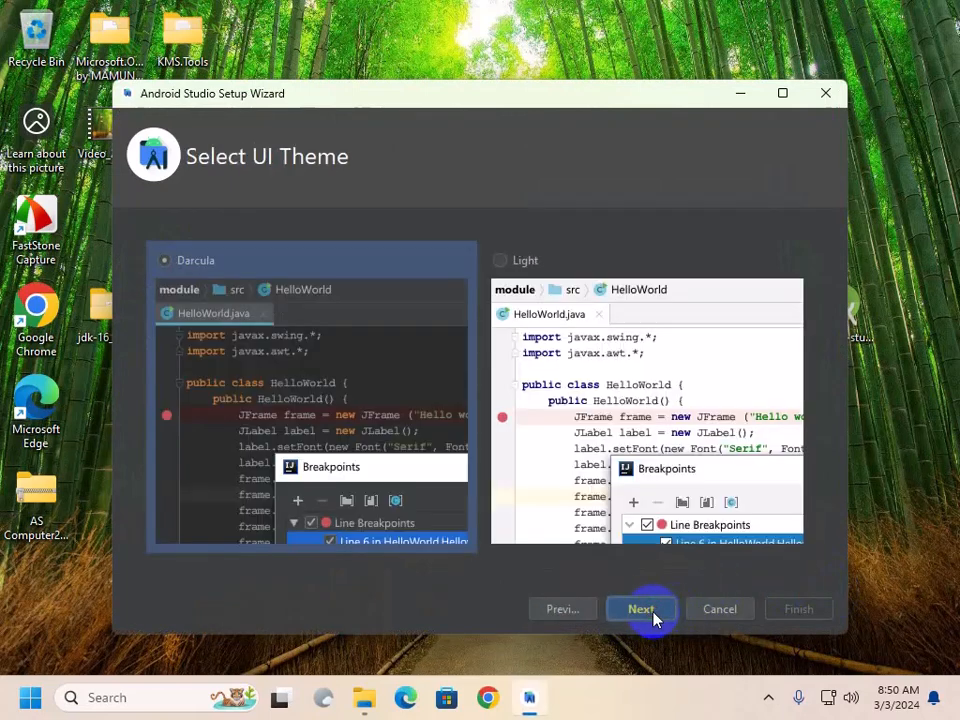
{"action": "left_click", "coordinate": [603, 410]}
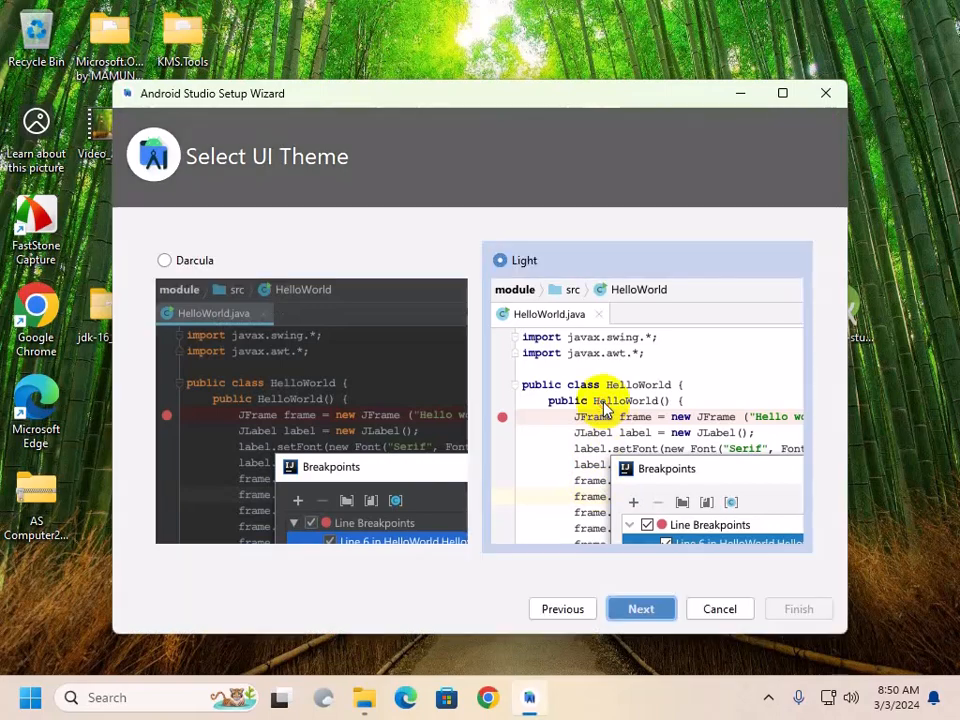
{"action": "left_click", "coordinate": [642, 610]}
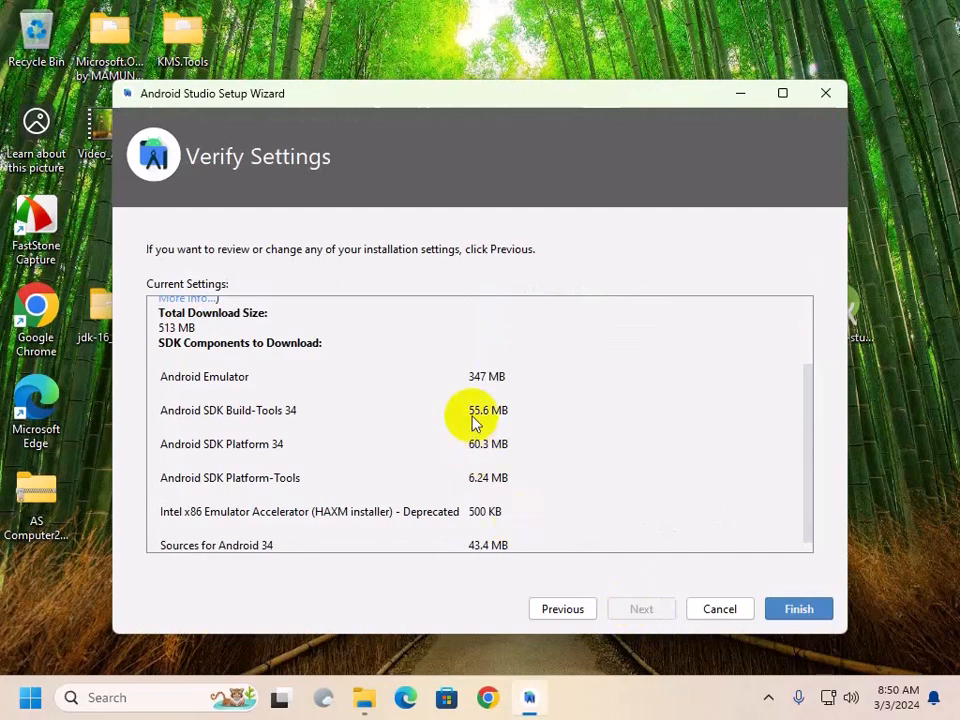
- Review the setup settings, download the SDK components with the installation details shown, and finish the Android Studio Setup Wizard
{"action": "scroll", "coordinate": [474, 423], "scroll_direction": "down", "scroll_amount": 1}
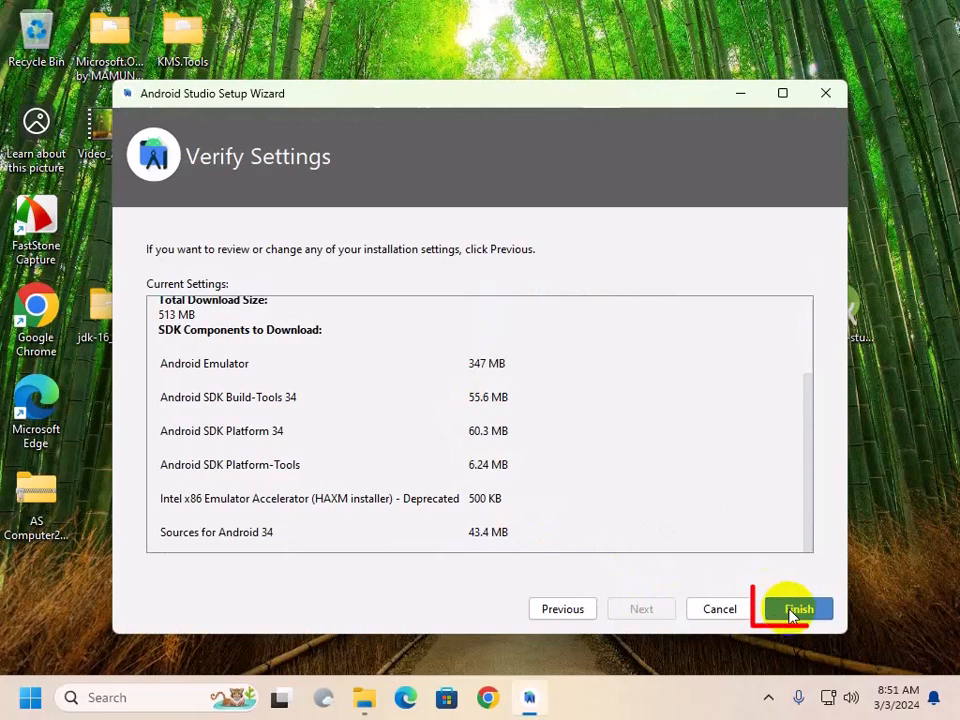
{"action": "left_click", "coordinate": [792, 612]}
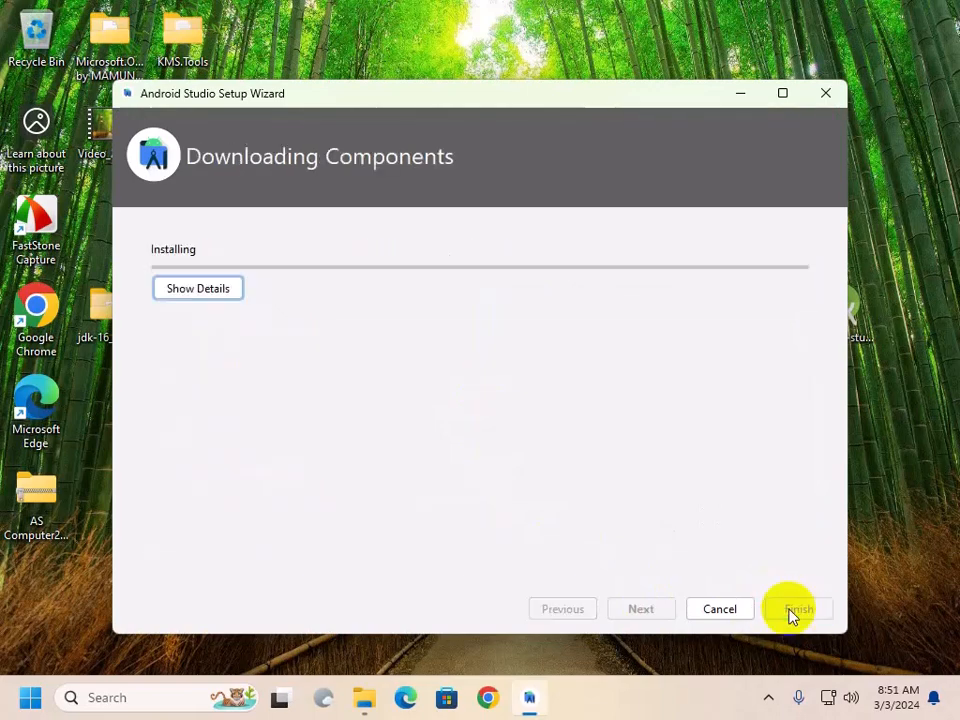
{"action": "left_click", "coordinate": [200, 304]}
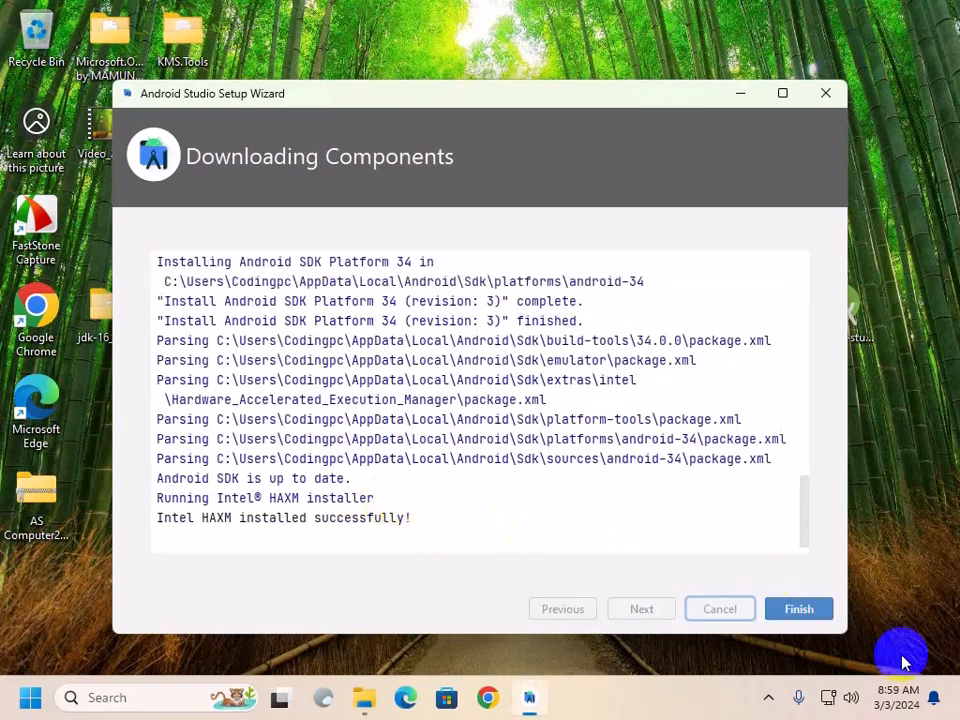
{"action": "left_click", "coordinate": [795, 609]}
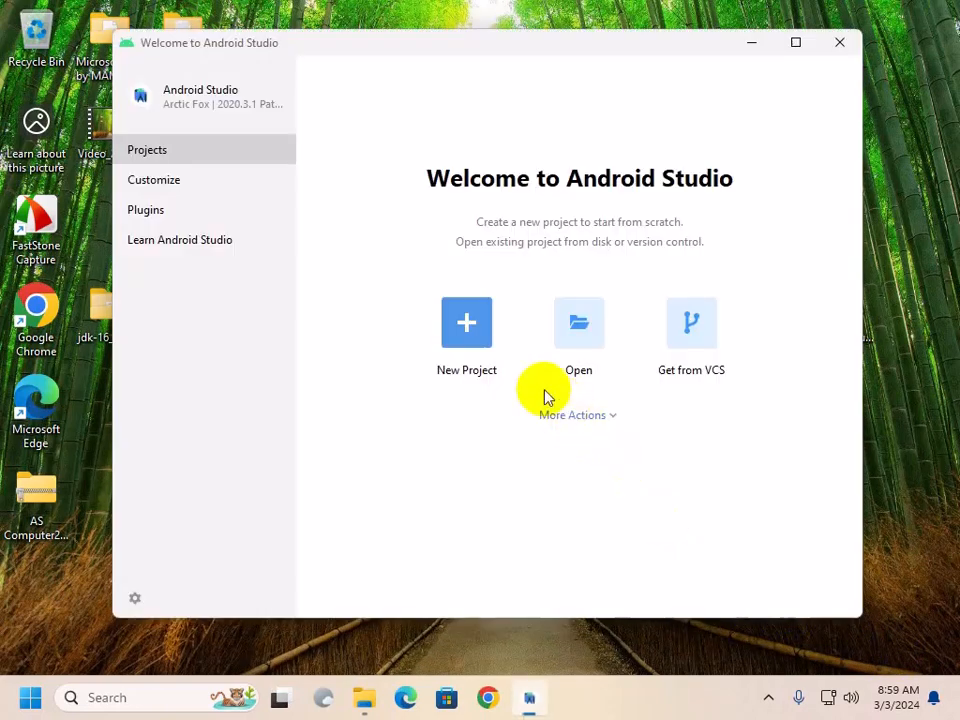
- Open the SDK Manager and select every uninstalled SDK platform from Android VanillaIceCream Preview down to Android 7.1.1 (Nougat)
{"action": "left_click", "coordinate": [588, 417]}
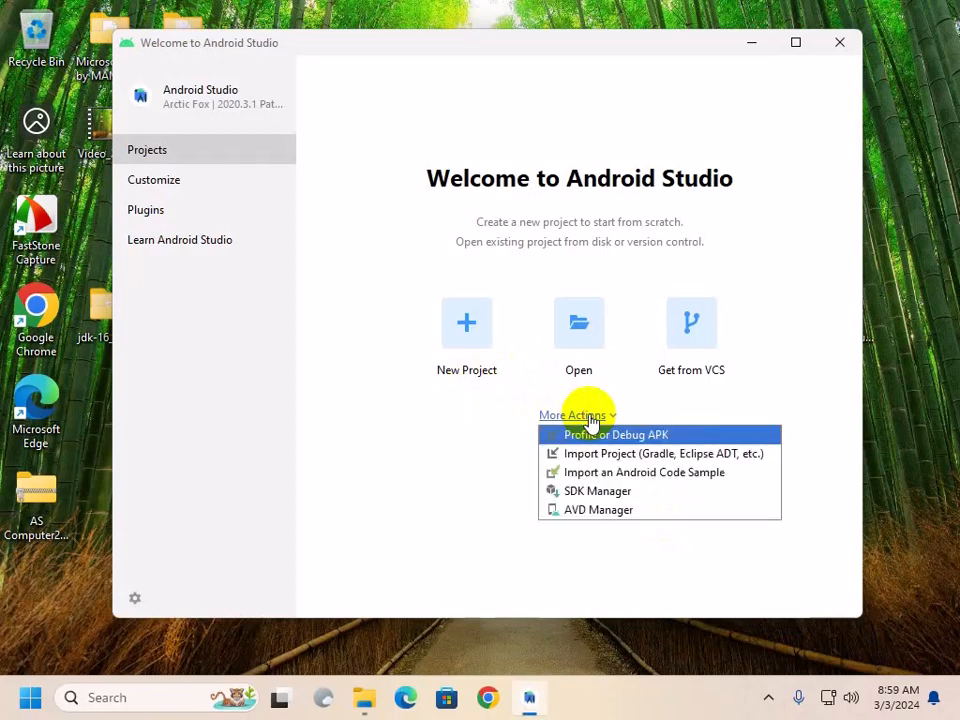
{"action": "left_click", "coordinate": [590, 492]}
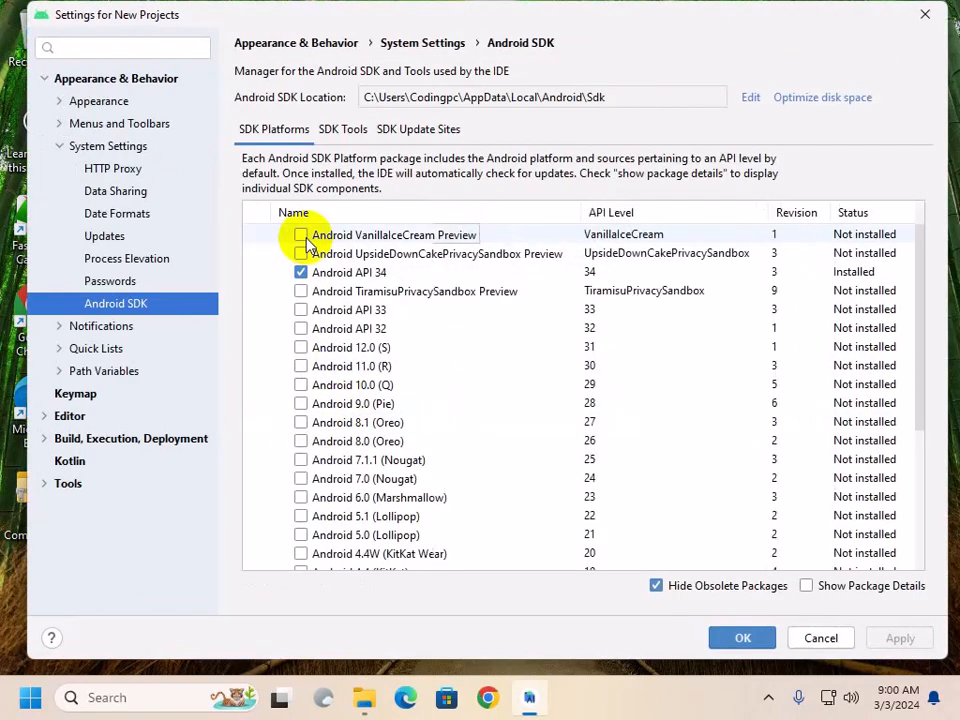
{"action": "left_click", "coordinate": [300, 235]}
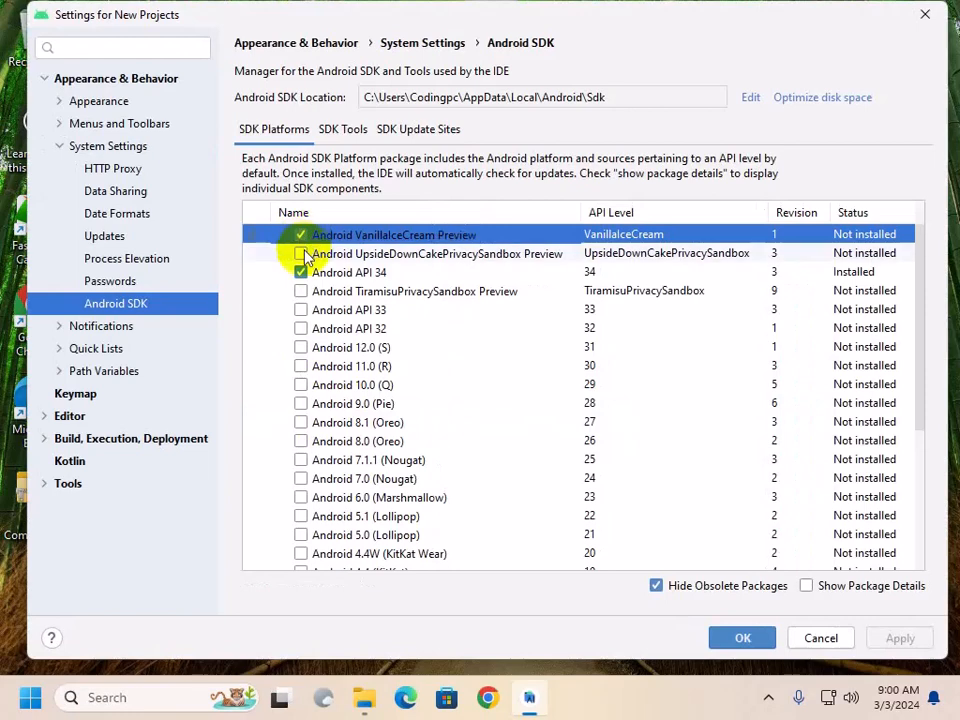
{"action": "left_click", "coordinate": [300, 253]}
{"action": "left_click", "coordinate": [300, 291]}
{"action": "left_click", "coordinate": [300, 310]}
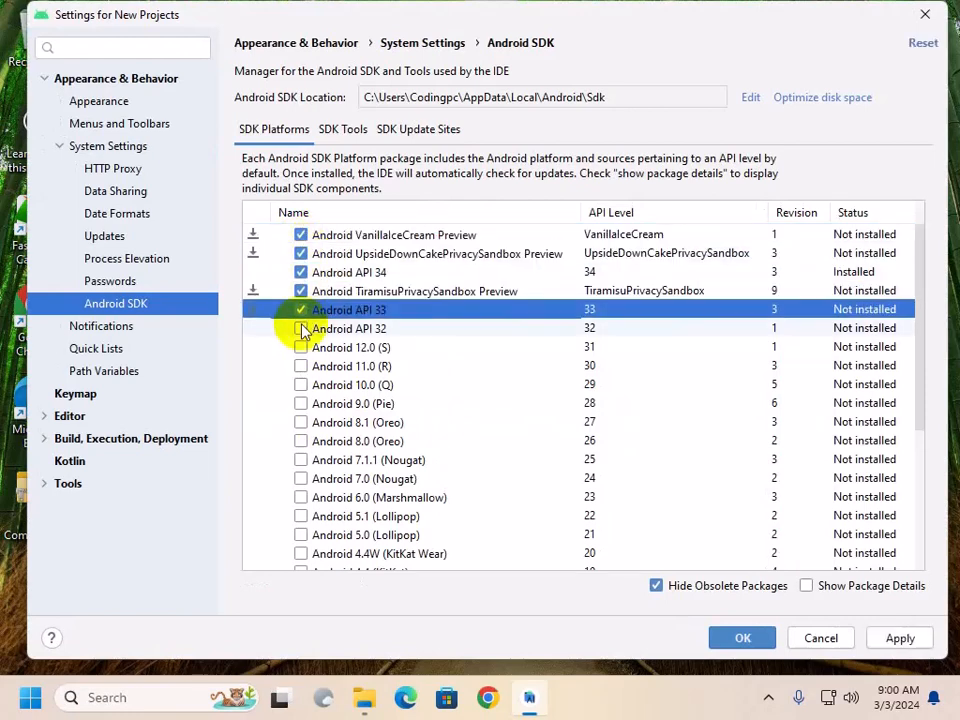
{"action": "left_click", "coordinate": [300, 328]}
{"action": "left_click", "coordinate": [300, 347]}
{"action": "left_click", "coordinate": [300, 366]}
{"action": "left_click", "coordinate": [300, 385]}
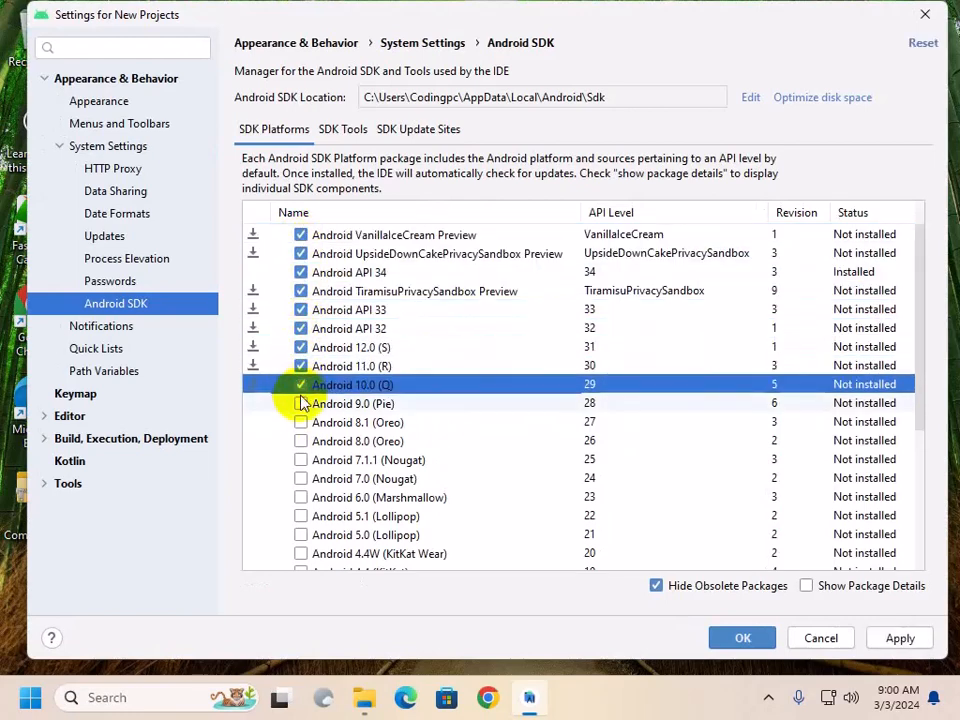
{"action": "left_click", "coordinate": [300, 403]}
{"action": "left_click", "coordinate": [300, 422]}
{"action": "left_click", "coordinate": [300, 441]}
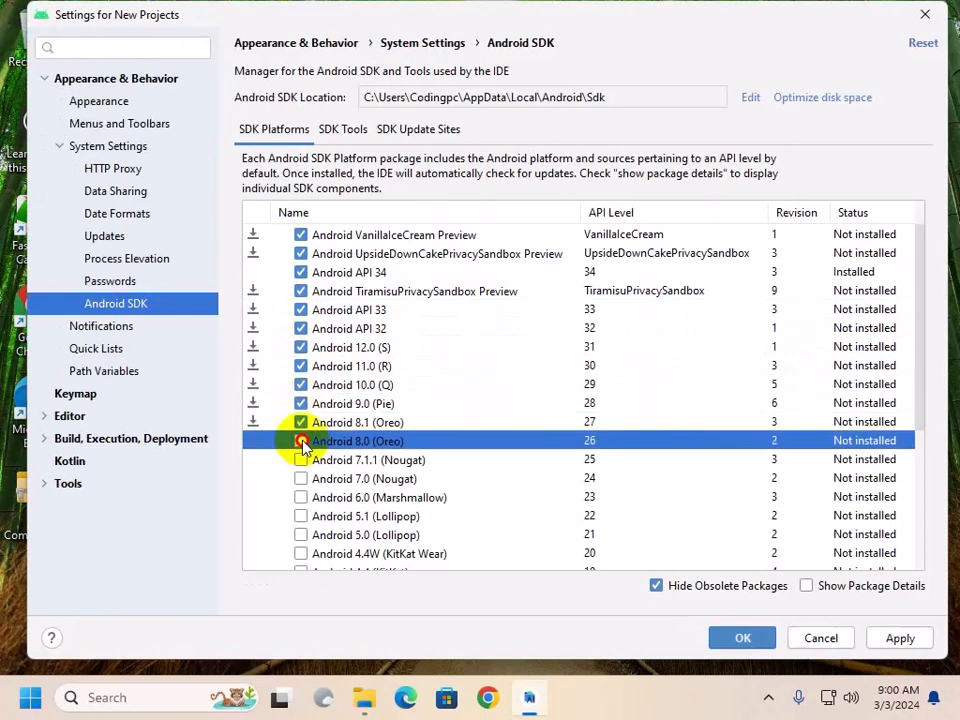
{"action": "left_click", "coordinate": [300, 460]}
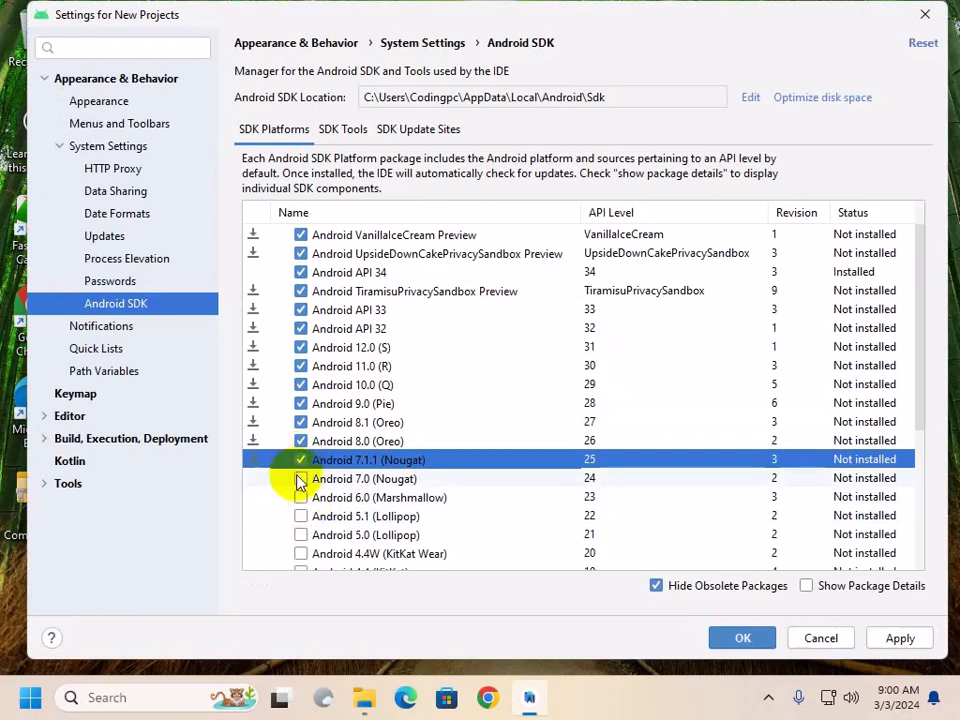
- Add the SDK platforms Android 7.0 (Nougat), Android 6.0 (Marshmallow) and Android 5.1 (Lollipop) to the selection
{"action": "scroll", "coordinate": [321, 497], "scroll_direction": "down", "scroll_amount": 3}
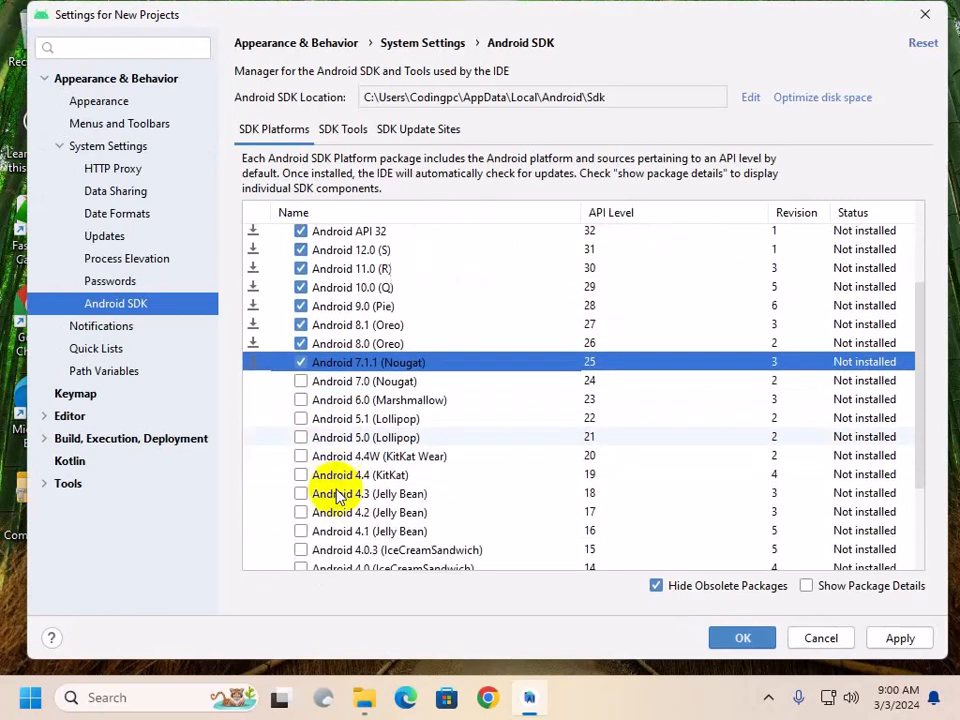
{"action": "scroll", "coordinate": [336, 497], "scroll_direction": "up", "scroll_amount": 1}
{"action": "scroll", "coordinate": [336, 497], "scroll_direction": "down", "scroll_amount": 3}
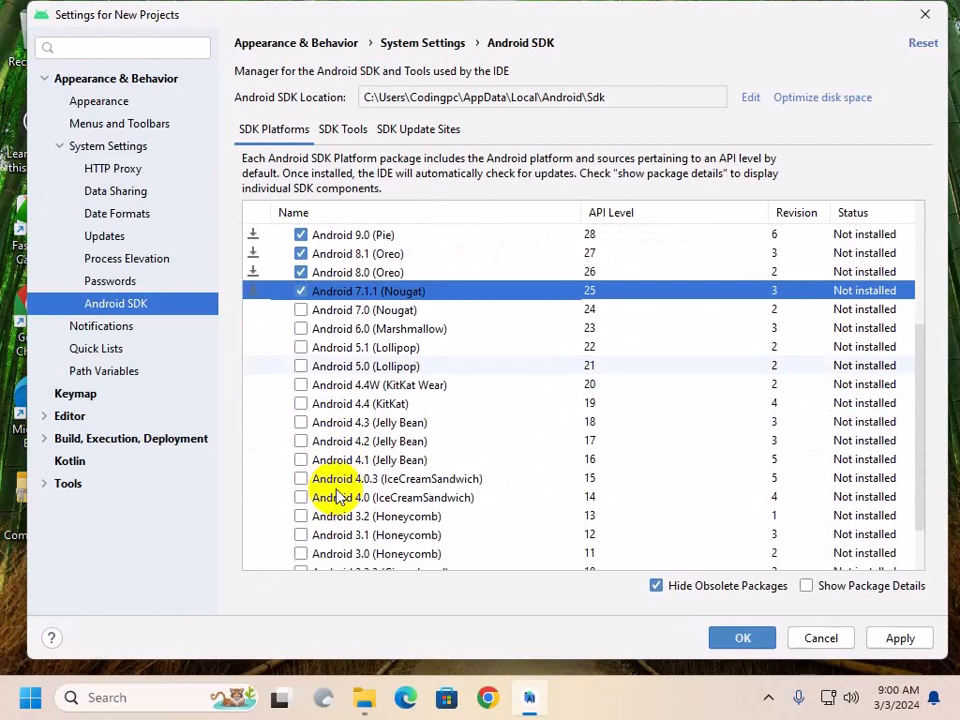
{"action": "scroll", "coordinate": [336, 497], "scroll_direction": "up", "scroll_amount": 3}
{"action": "scroll", "coordinate": [336, 497], "scroll_direction": "up", "scroll_amount": 1}
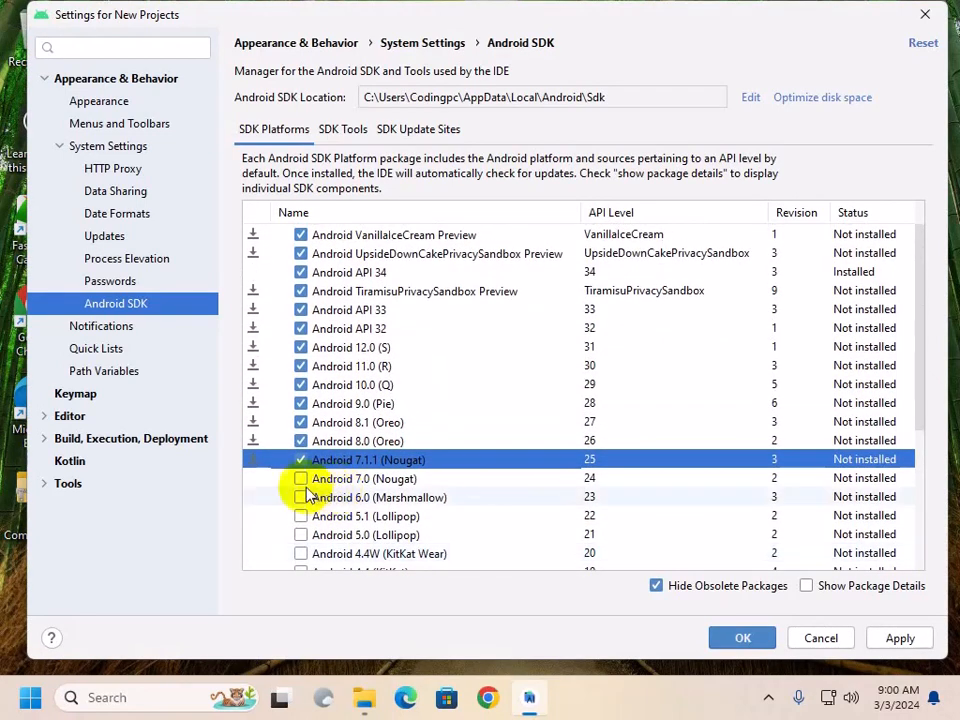
{"action": "left_click", "coordinate": [301, 478]}
{"action": "left_click", "coordinate": [302, 497]}
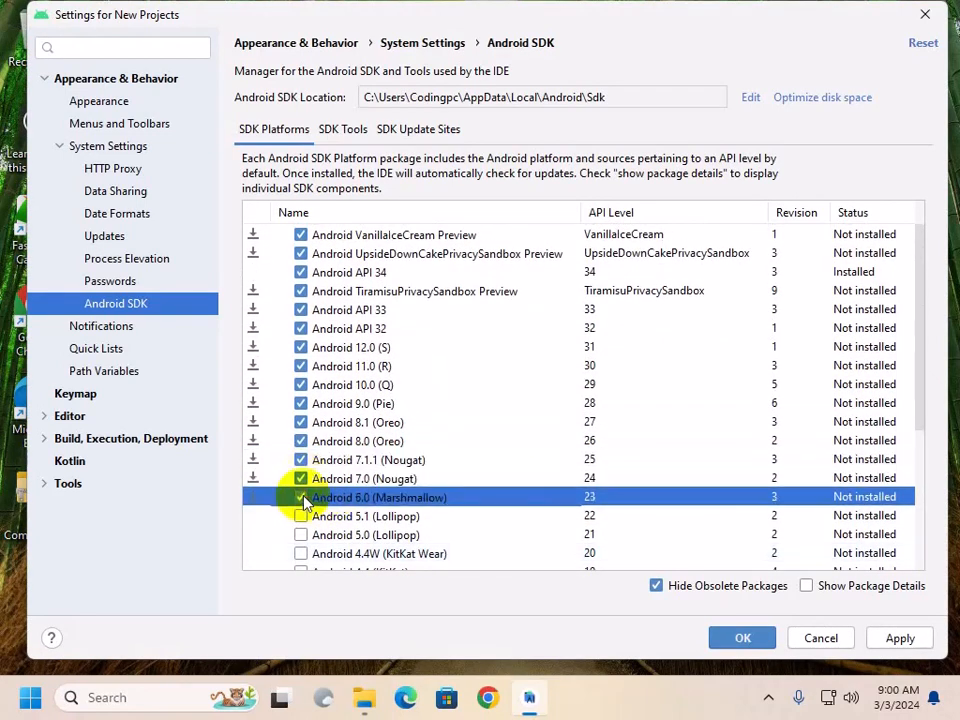
{"action": "left_click", "coordinate": [306, 516]}
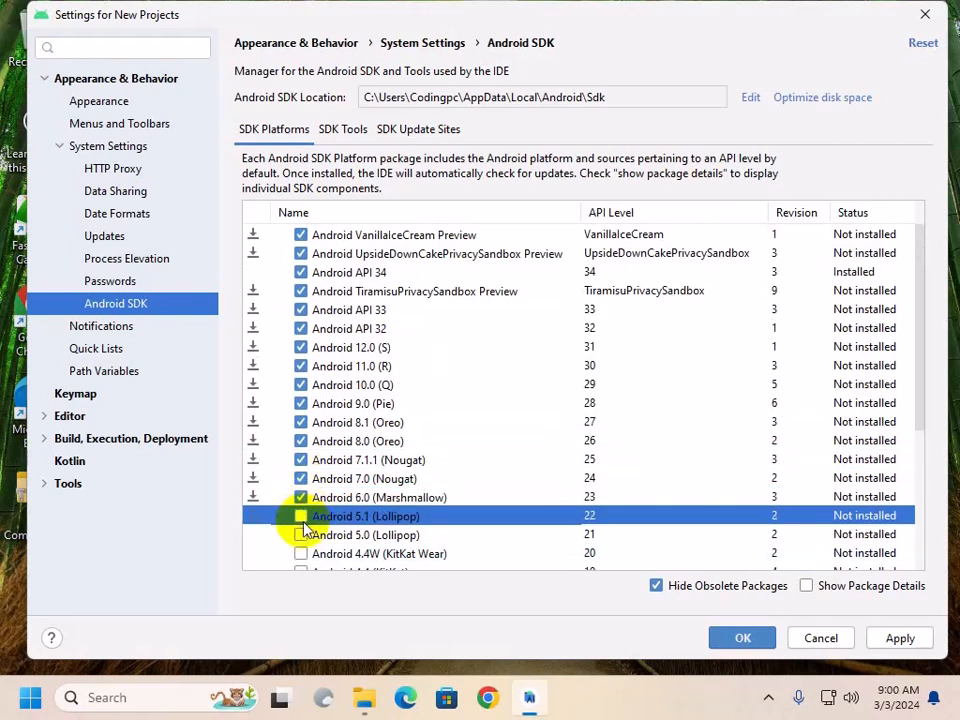
{"action": "left_click", "coordinate": [302, 516]}
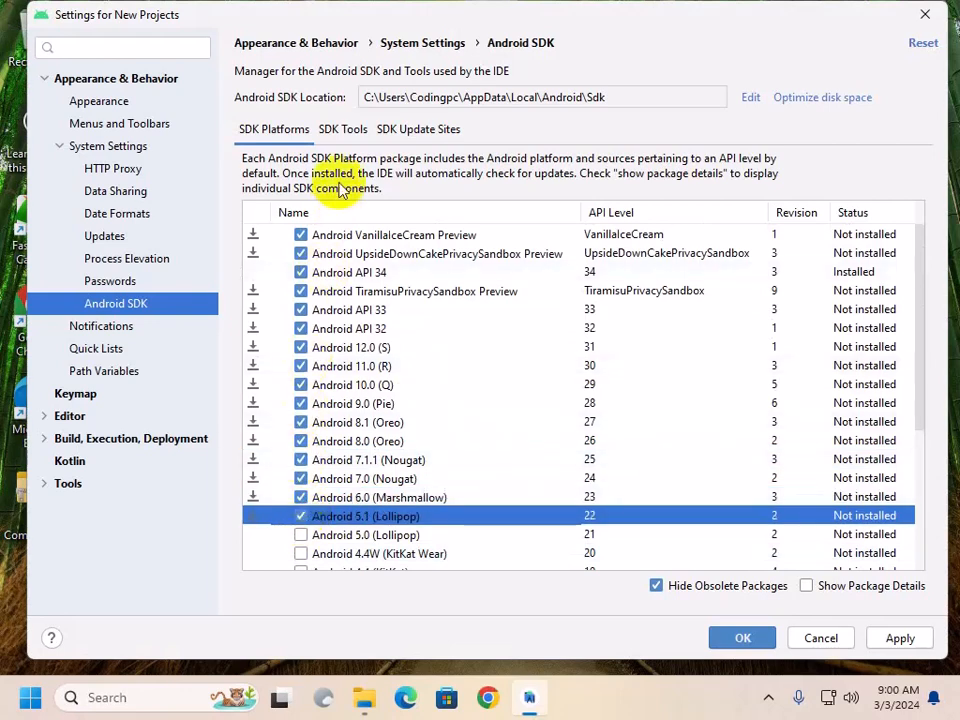
- Select the SDK tools NDK, Command-line Tools, CMake, Android Auto API Simulators, Android Auto Desktop Head Unit Emulator and Android Emulator hypervisor driver
{"action": "left_click", "coordinate": [340, 129]}
{"action": "left_click", "coordinate": [300, 239]}
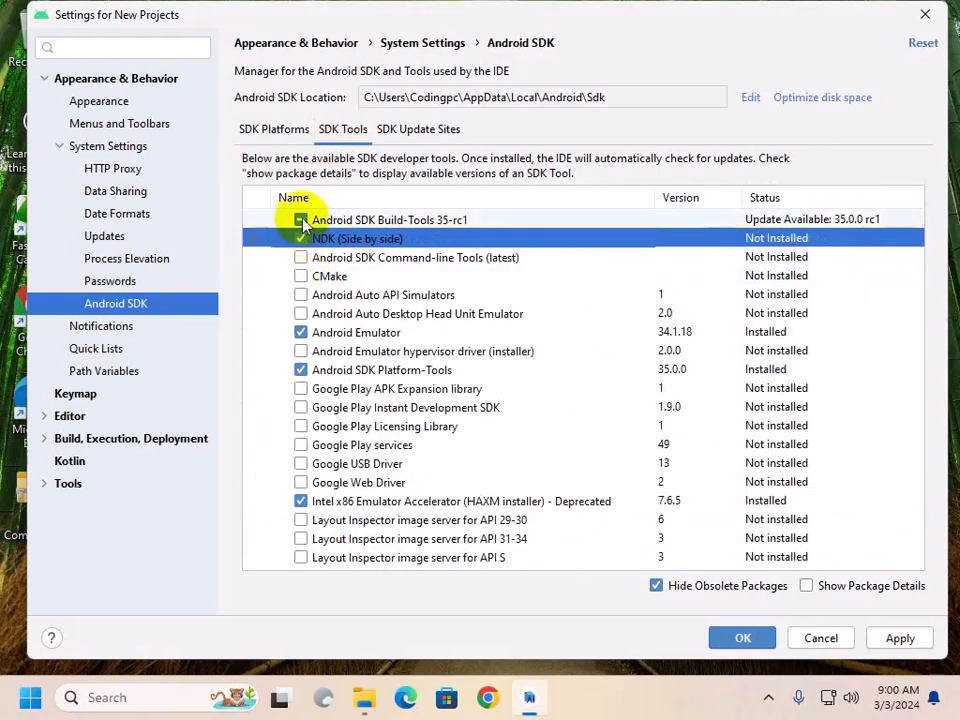
{"action": "left_click", "coordinate": [301, 257]}
{"action": "left_click", "coordinate": [301, 276]}
{"action": "left_click", "coordinate": [301, 295]}
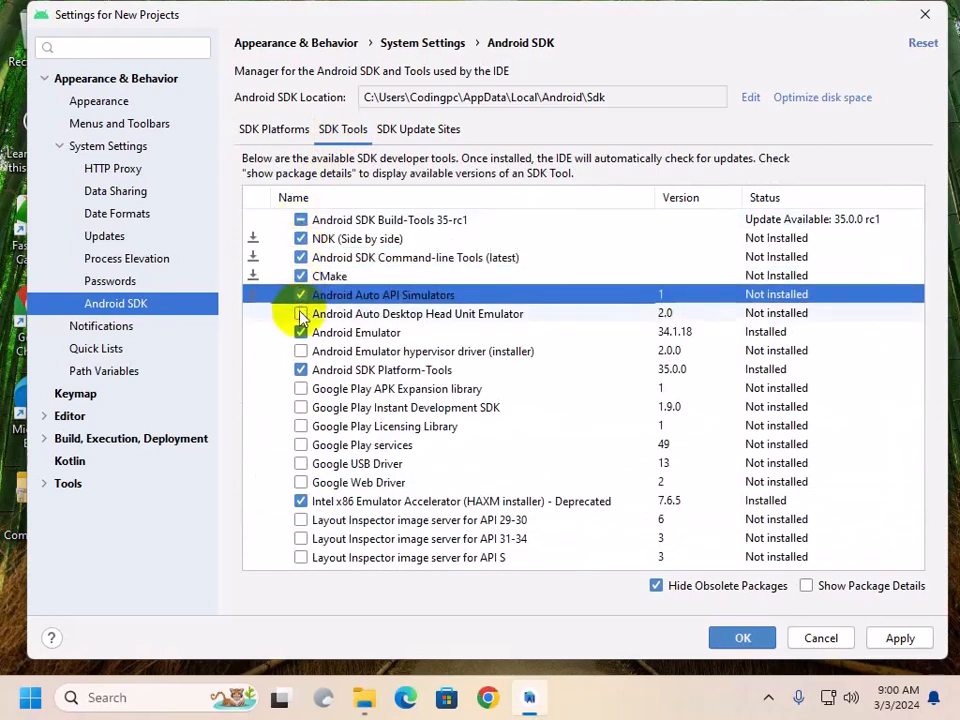
{"action": "left_click", "coordinate": [301, 313]}
{"action": "left_click", "coordinate": [301, 351]}
- Select all four Google Play tools, Google USB Driver, Google Web Driver and the Layout Inspector image servers for API 29-30, 31-34 and S
{"action": "left_click", "coordinate": [301, 389]}
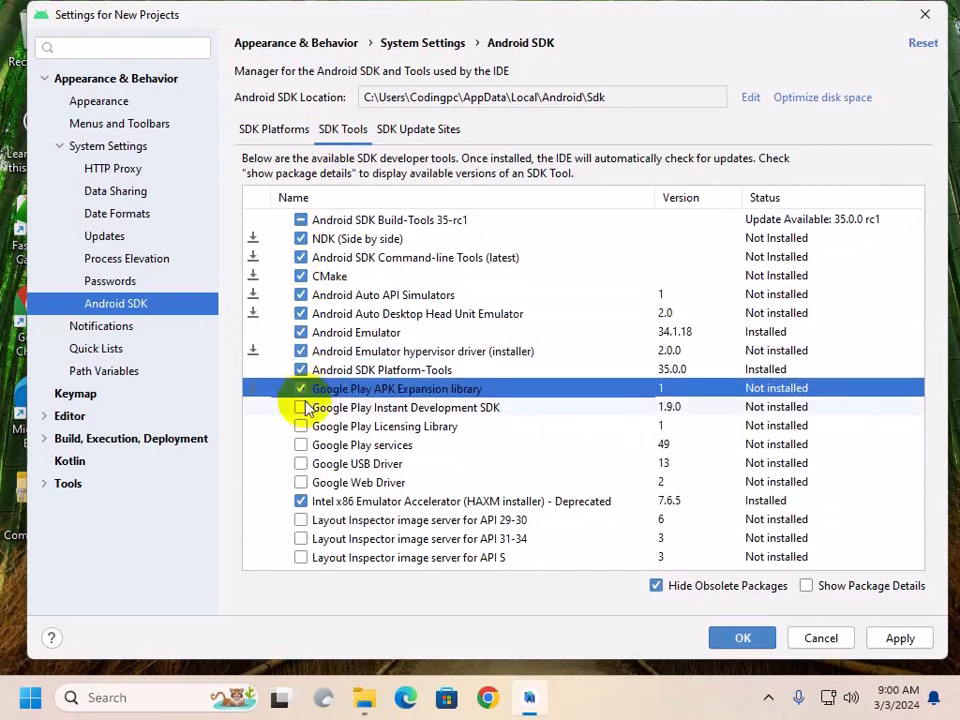
{"action": "left_click", "coordinate": [301, 407]}
{"action": "left_click", "coordinate": [301, 426]}
{"action": "left_click", "coordinate": [301, 445]}
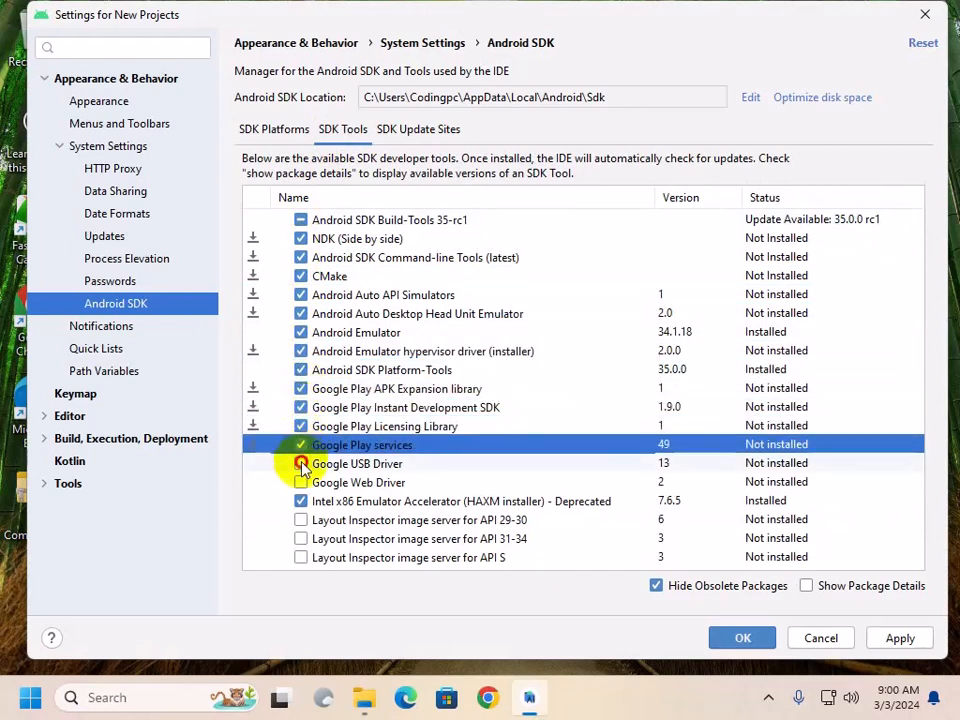
{"action": "left_click", "coordinate": [301, 464]}
{"action": "left_click", "coordinate": [301, 482]}
{"action": "left_click", "coordinate": [301, 520]}
{"action": "left_click", "coordinate": [301, 539]}
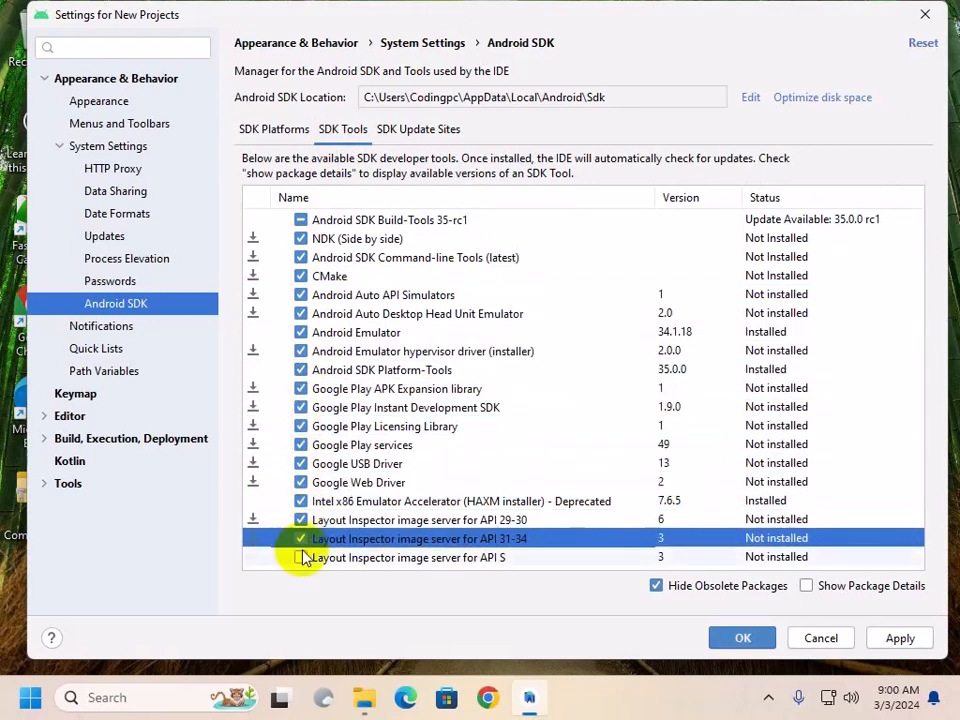
{"action": "left_click", "coordinate": [301, 557]}
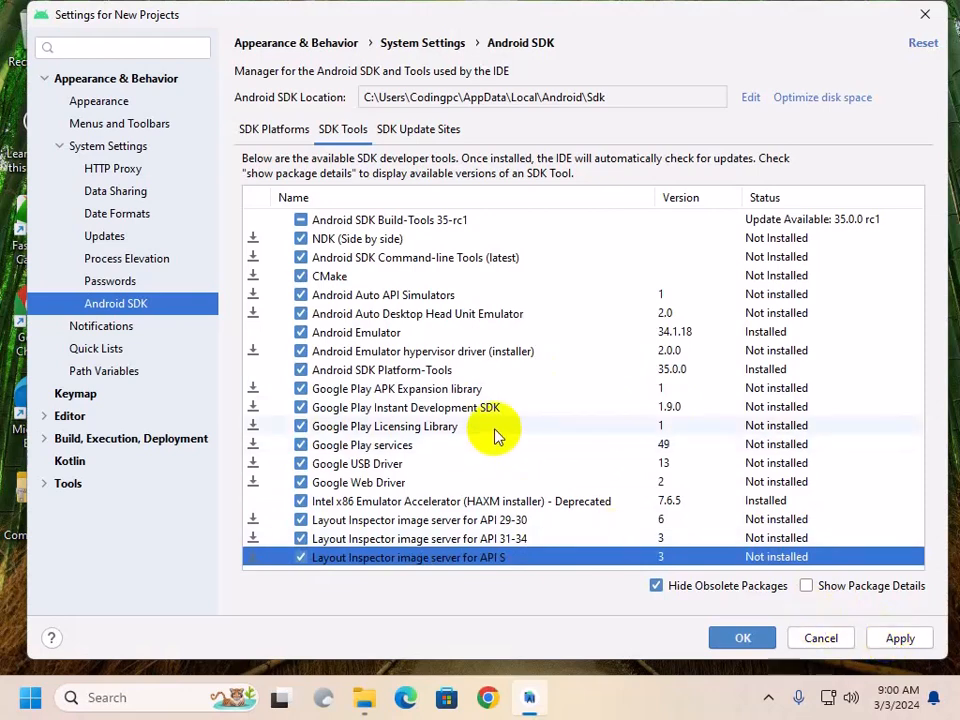
- Apply the selected SDK changes, accept the android-sdk-license agreement, and start installing the components
{"action": "left_click", "coordinate": [895, 638]}
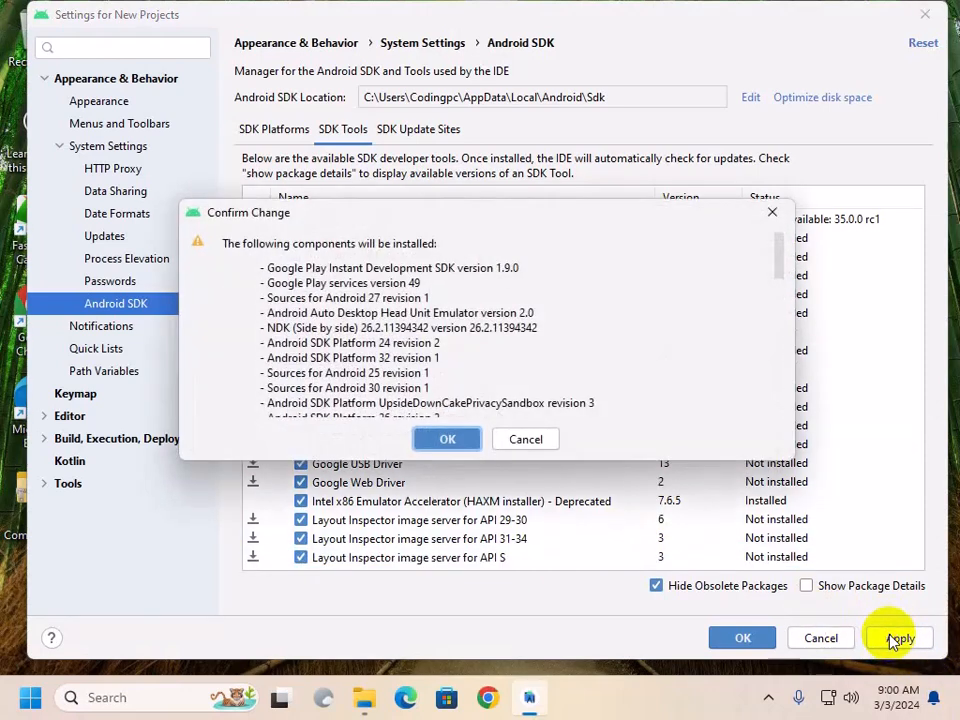
{"action": "left_click", "coordinate": [447, 439]}
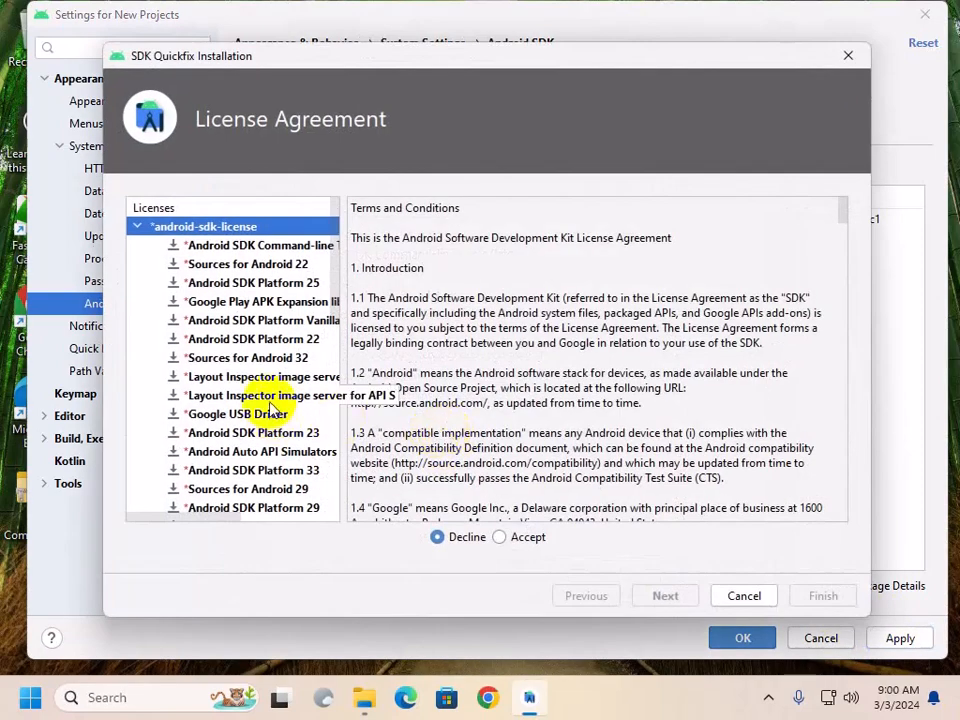
{"action": "left_click", "coordinate": [499, 537]}
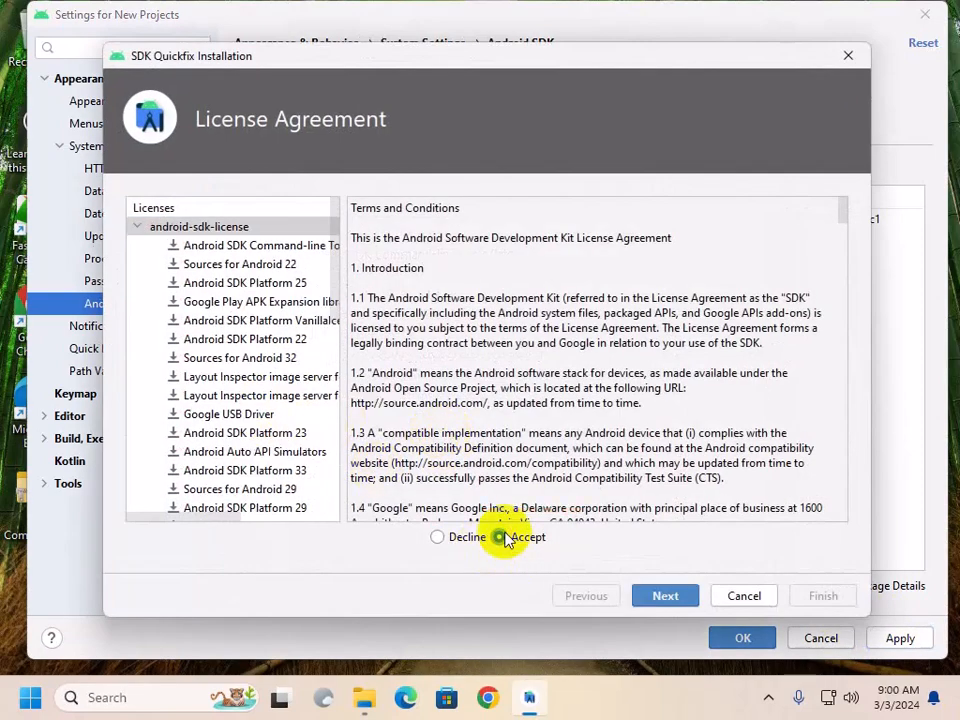
{"action": "left_click", "coordinate": [651, 596]}
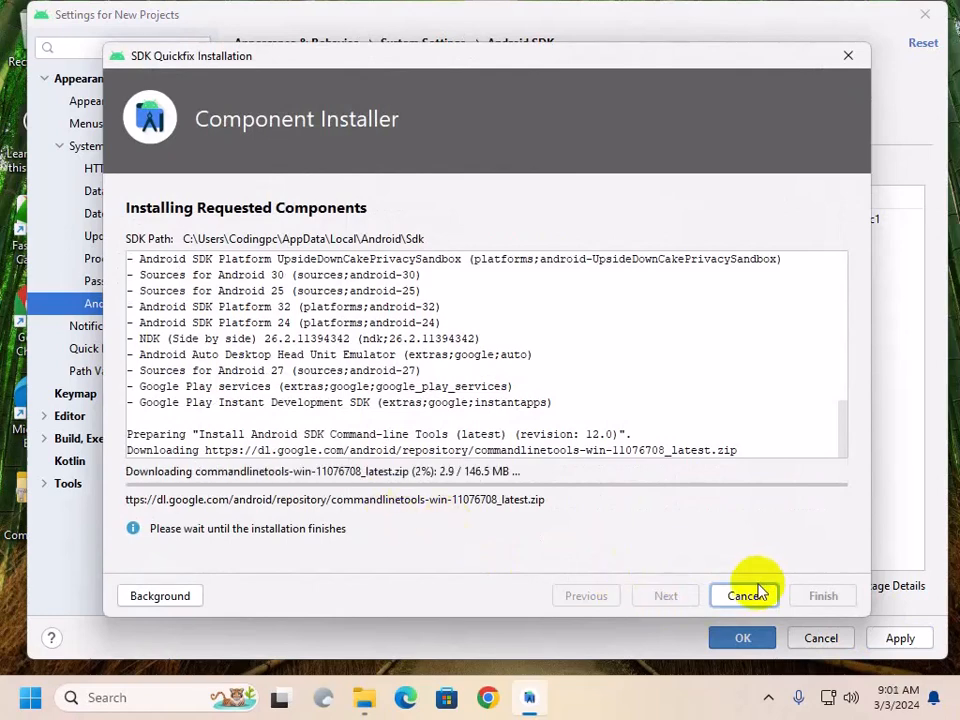
{"action": "left_click", "coordinate": [766, 698]}
{"action": "left_click", "coordinate": [615, 336]}
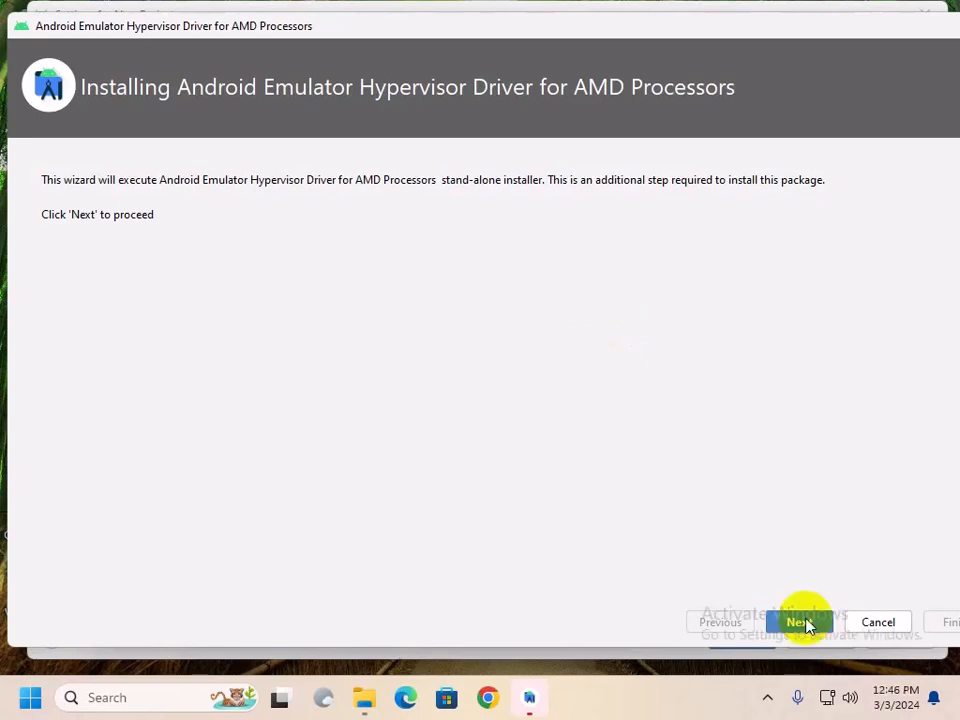
- Try to install the Android Emulator Hypervisor Driver for AMD Processors with its stand-alone installer
{"action": "left_click", "coordinate": [800, 622]}
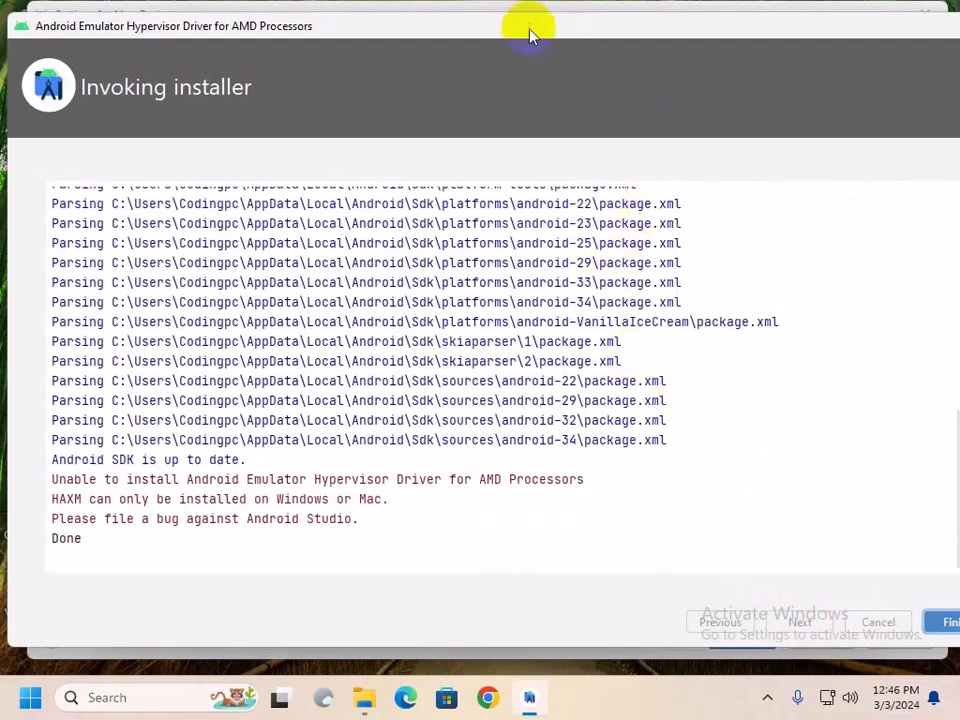
- Close the hypervisor driver installer and, after reviewing the component log, finish the SDK Quickfix Installation
{"action": "left_click_drag", "start_coordinate": [531, 32], "coordinate": [474, 33]}
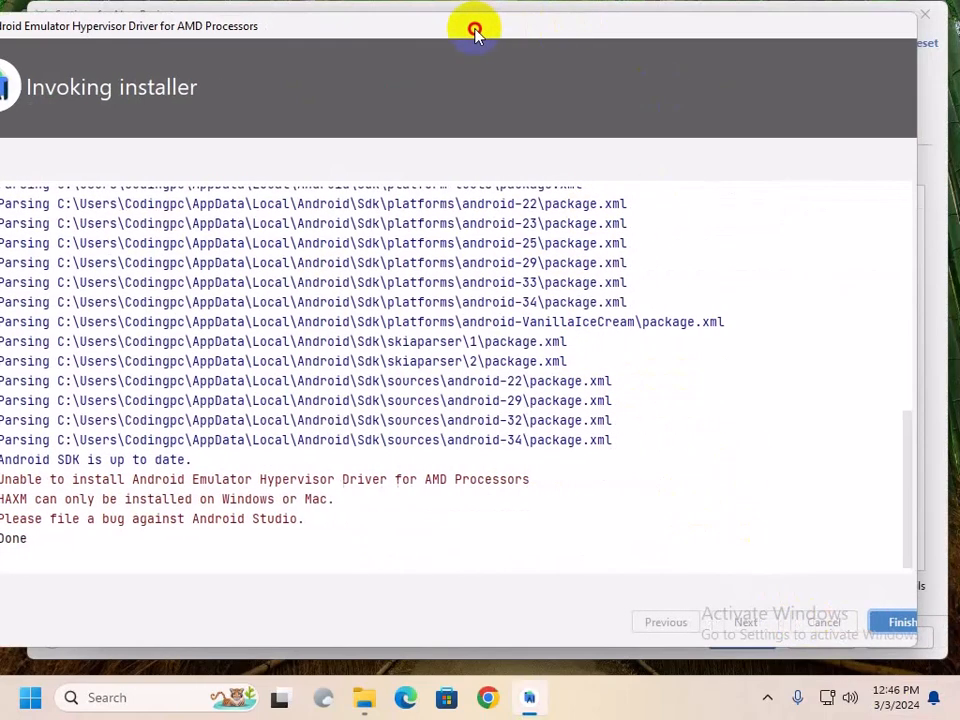
{"action": "left_click", "coordinate": [883, 624]}
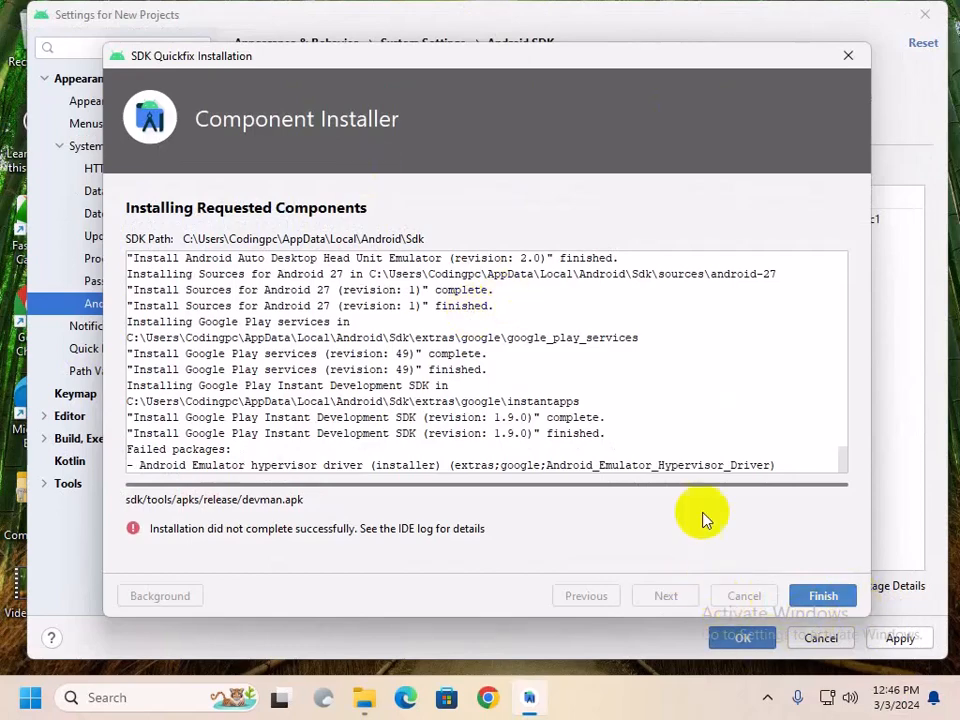
{"action": "scroll", "coordinate": [703, 467], "scroll_direction": "up", "scroll_amount": 4}
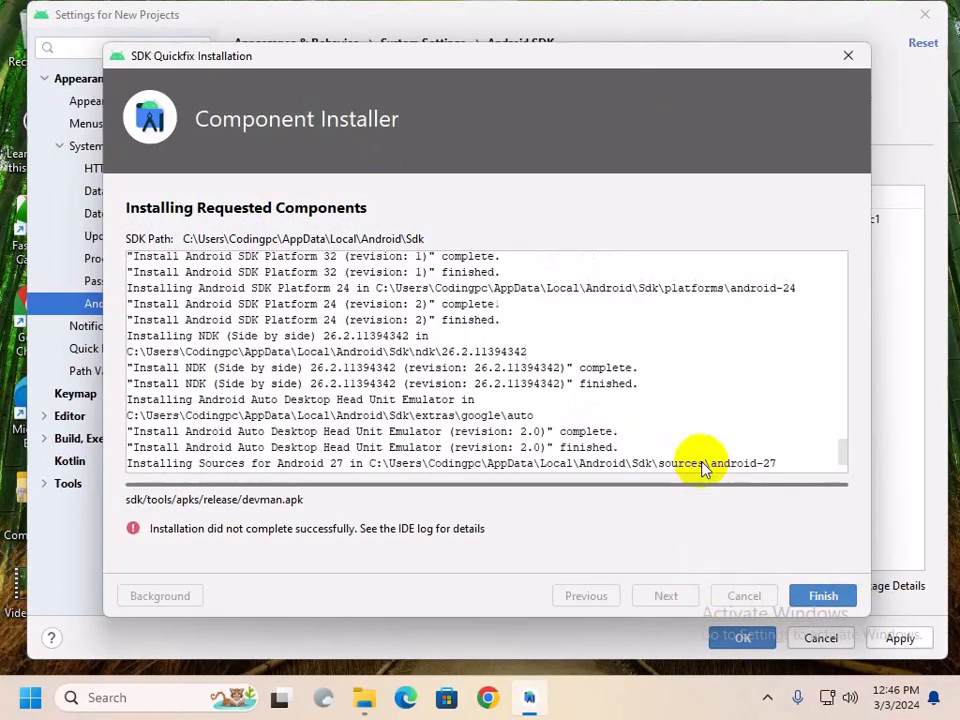
{"action": "scroll", "coordinate": [703, 467], "scroll_direction": "down", "scroll_amount": 4}
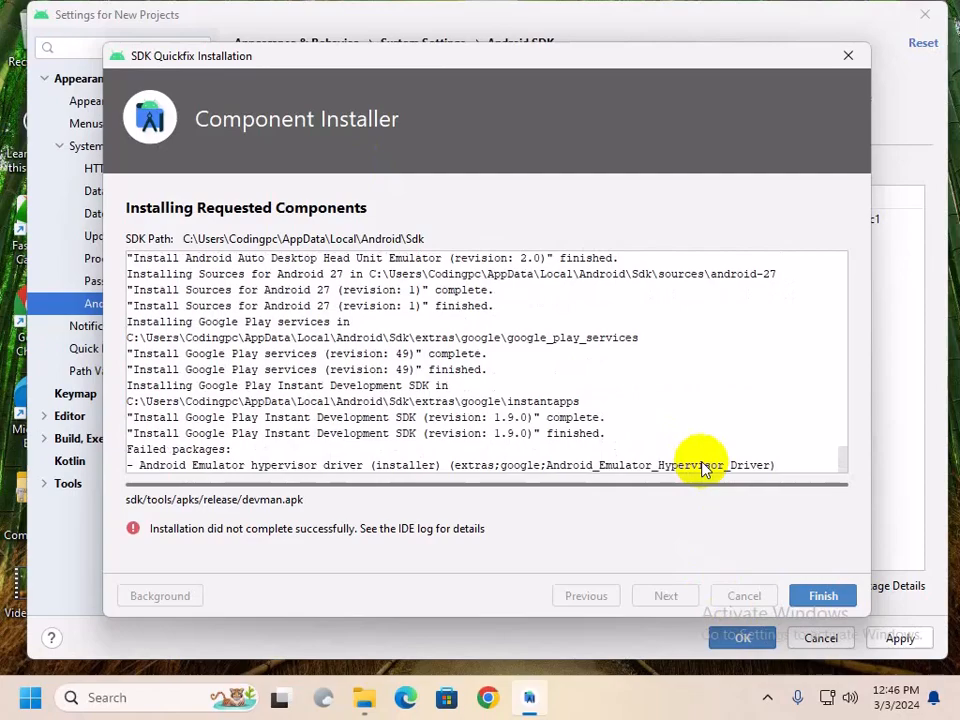
{"action": "scroll", "coordinate": [536, 392], "scroll_direction": "up", "scroll_amount": 15}
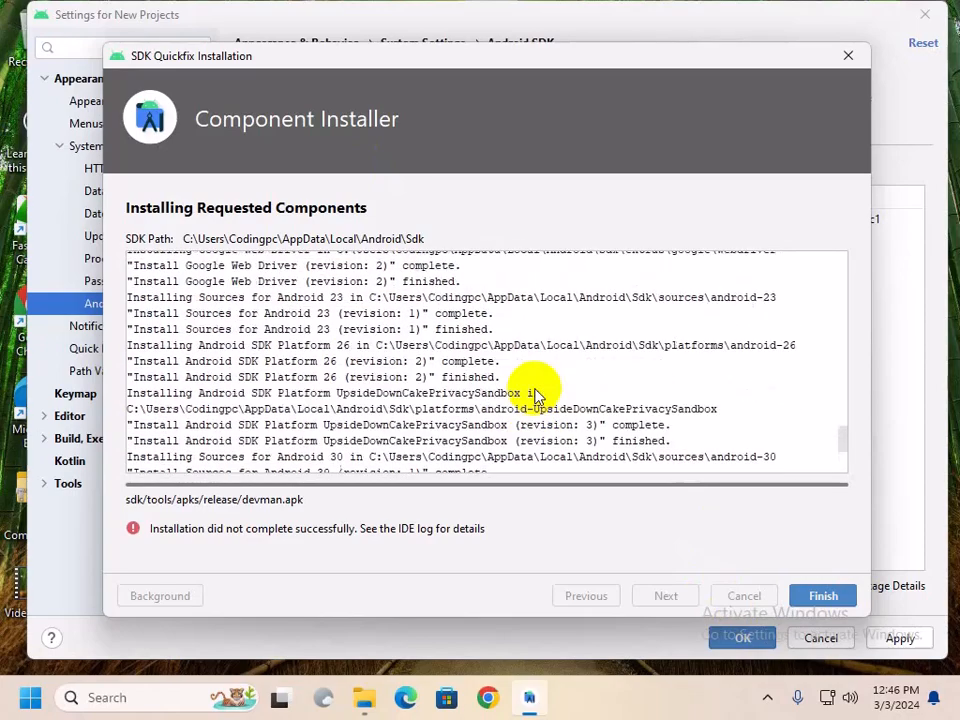
{"action": "scroll", "coordinate": [536, 395], "scroll_direction": "up", "scroll_amount": 10}
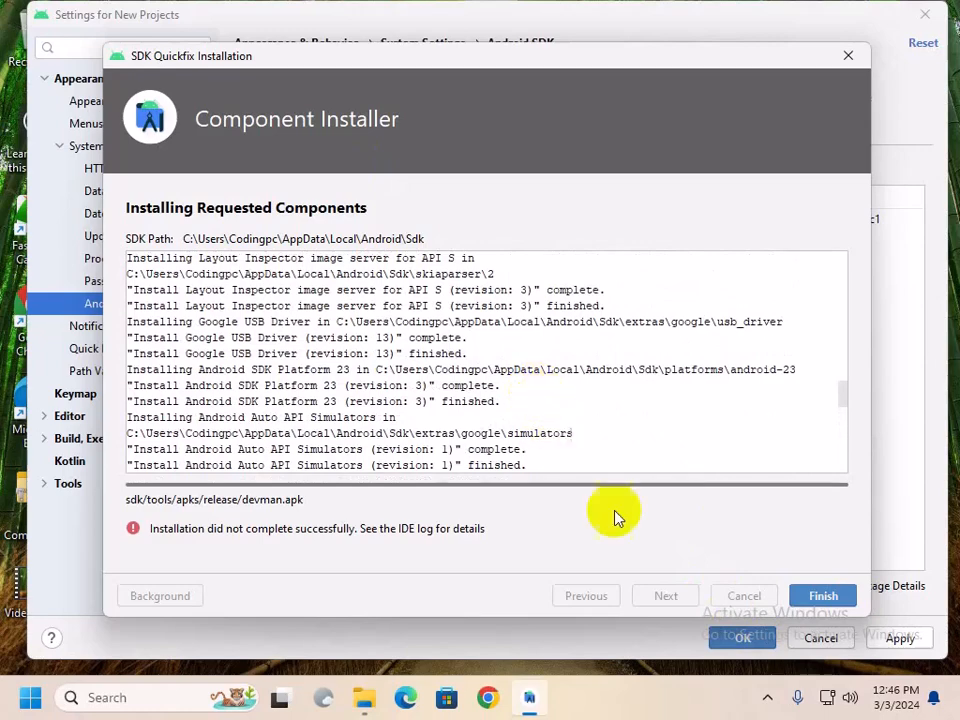
{"action": "left_click", "coordinate": [823, 596]}
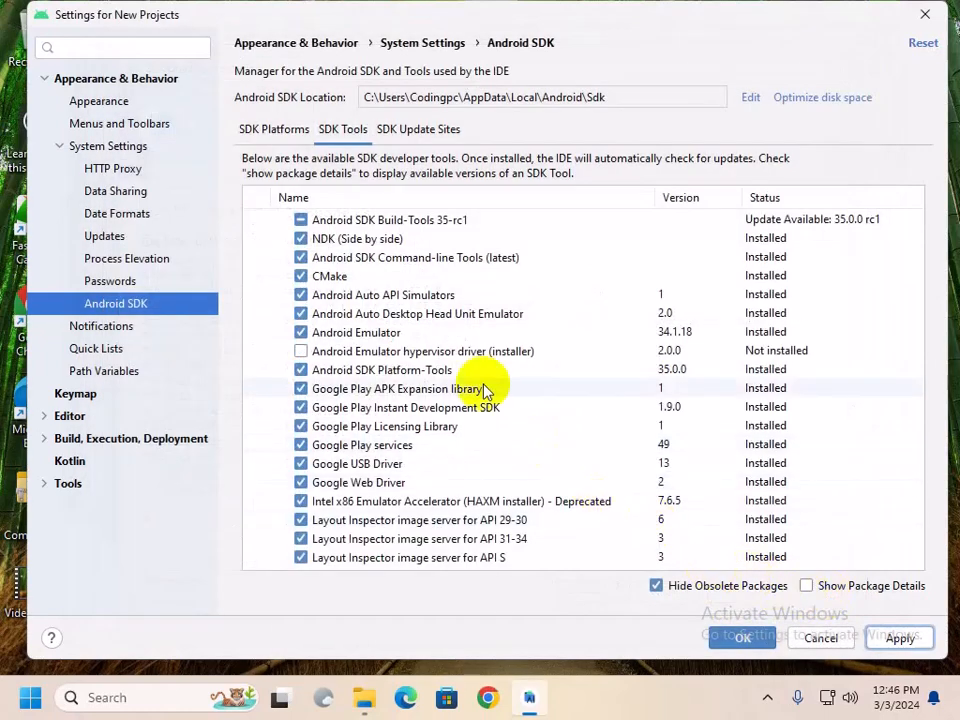
- Check the installation status of the SDK platforms and SDK tools, and close the settings with OK
{"action": "left_click", "coordinate": [267, 132]}
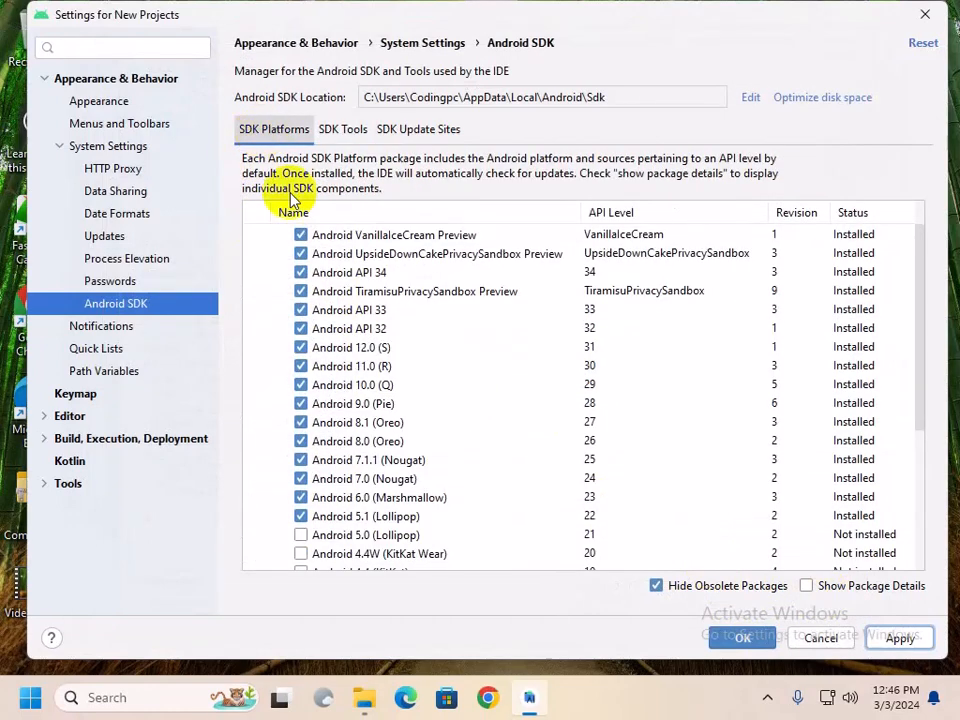
{"action": "left_click", "coordinate": [350, 130]}
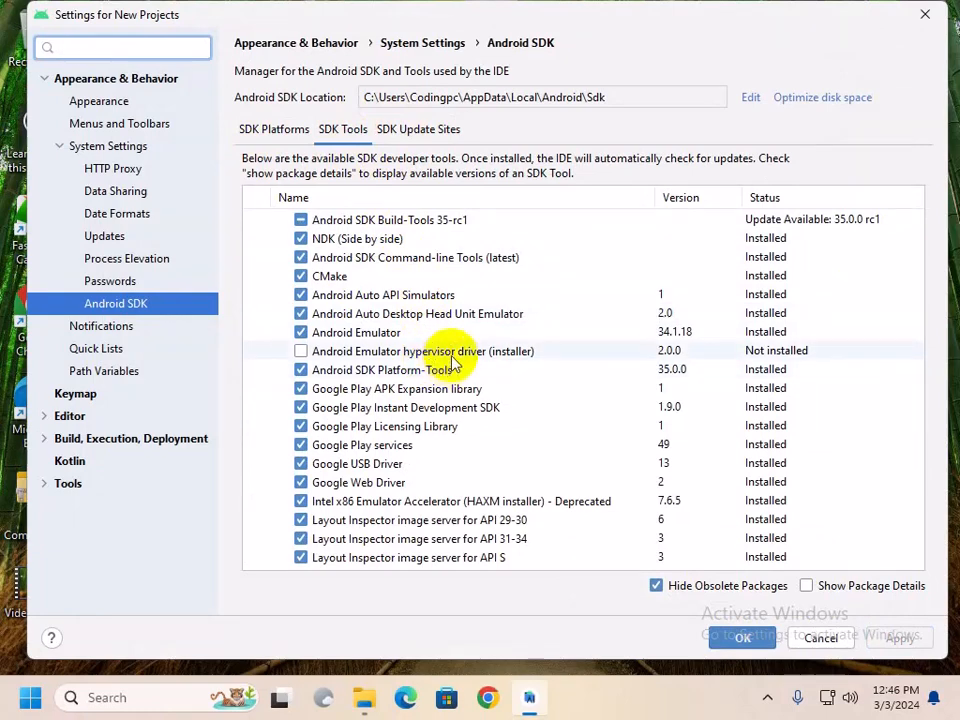
{"action": "left_click", "coordinate": [741, 640]}
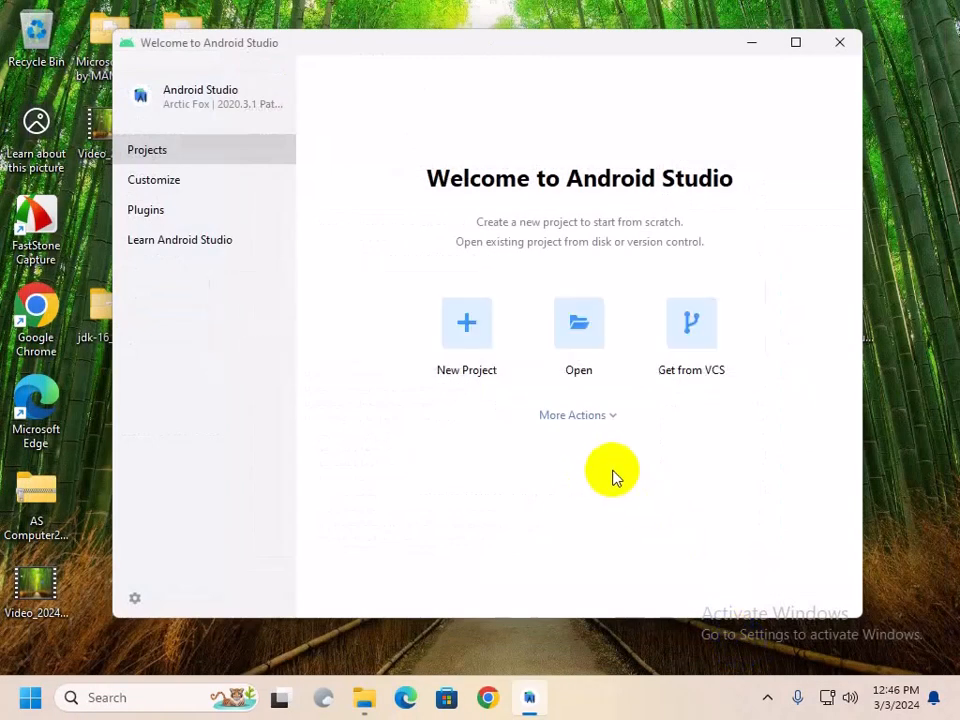
- Start a new Phone and Tablet project based on the Empty Activity template and proceed to its configuration
{"action": "left_click", "coordinate": [467, 321]}
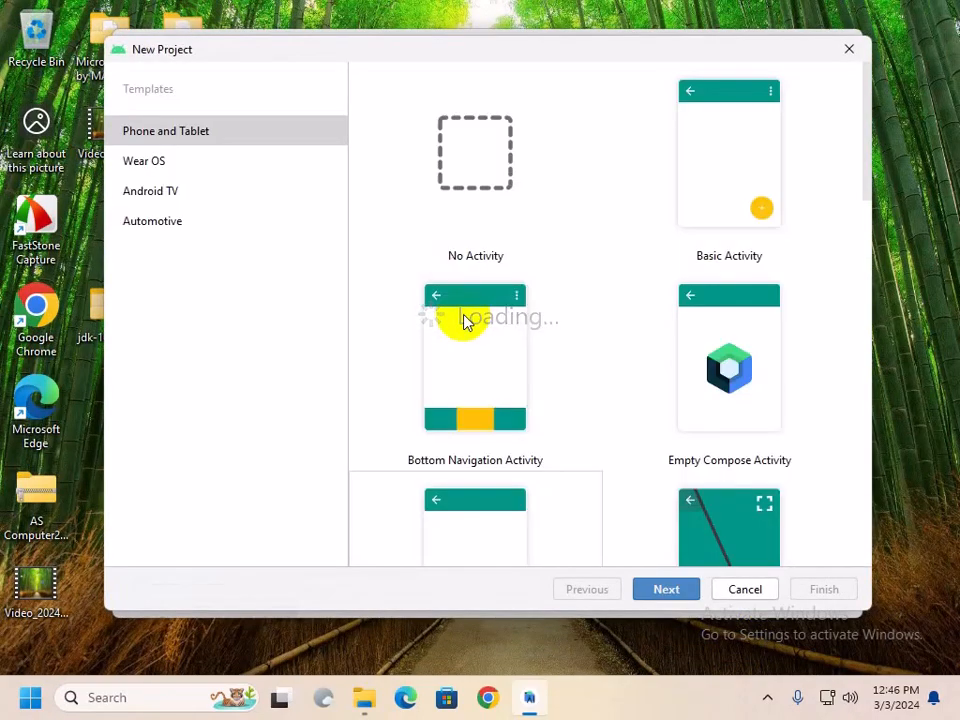
{"action": "scroll", "coordinate": [540, 376], "scroll_direction": "down", "scroll_amount": 2}
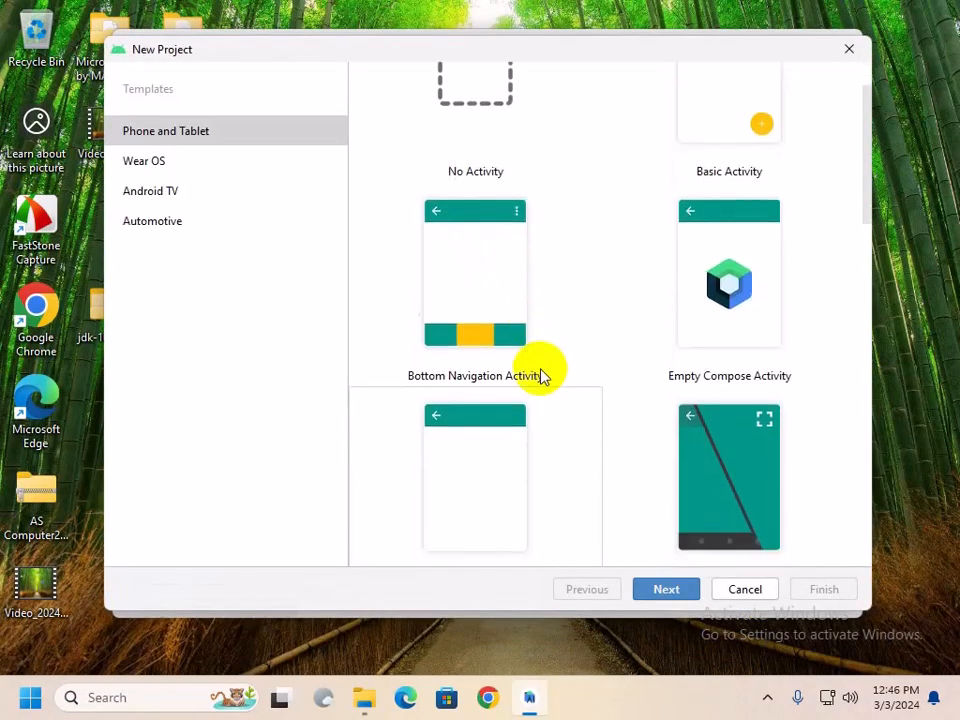
{"action": "scroll", "coordinate": [540, 376], "scroll_direction": "up", "scroll_amount": 1}
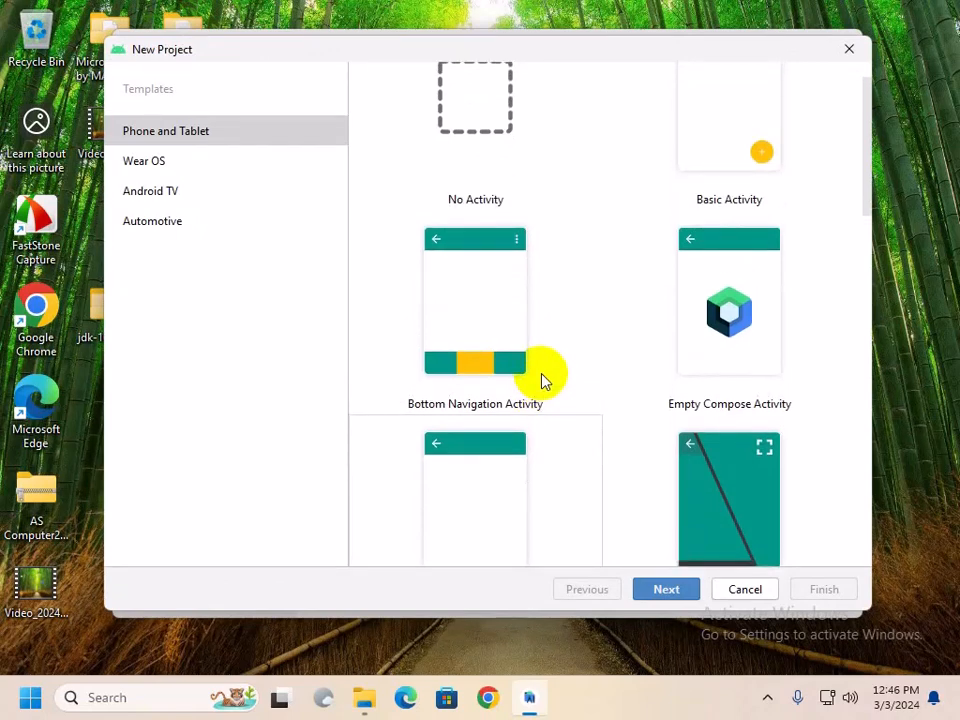
{"action": "scroll", "coordinate": [700, 390], "scroll_direction": "down", "scroll_amount": 3}
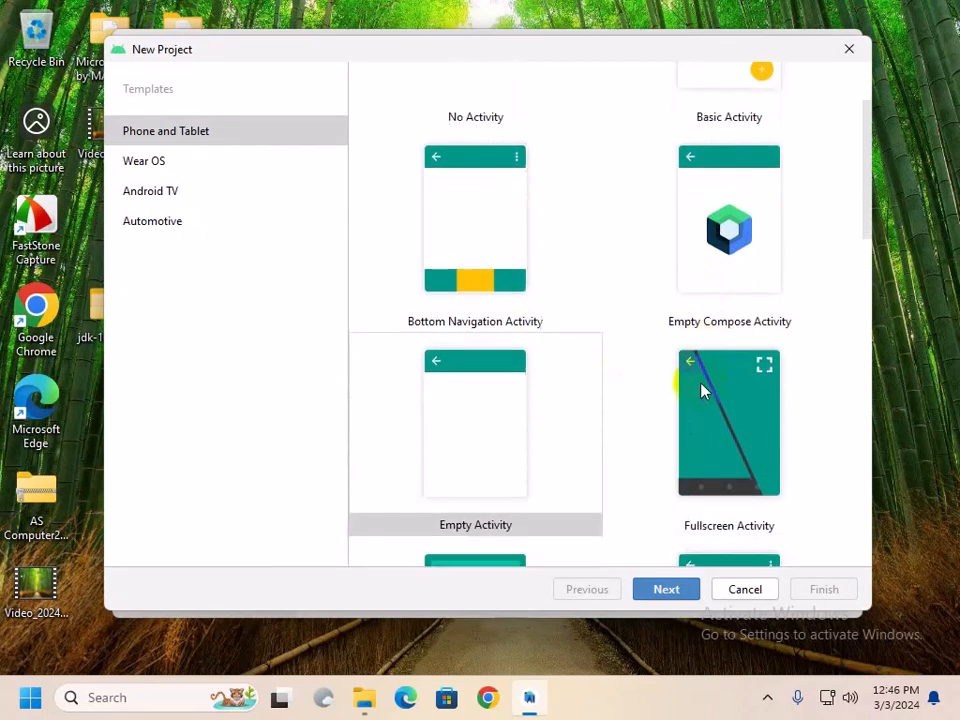
{"action": "left_click", "coordinate": [483, 393]}
{"action": "left_click", "coordinate": [680, 592]}
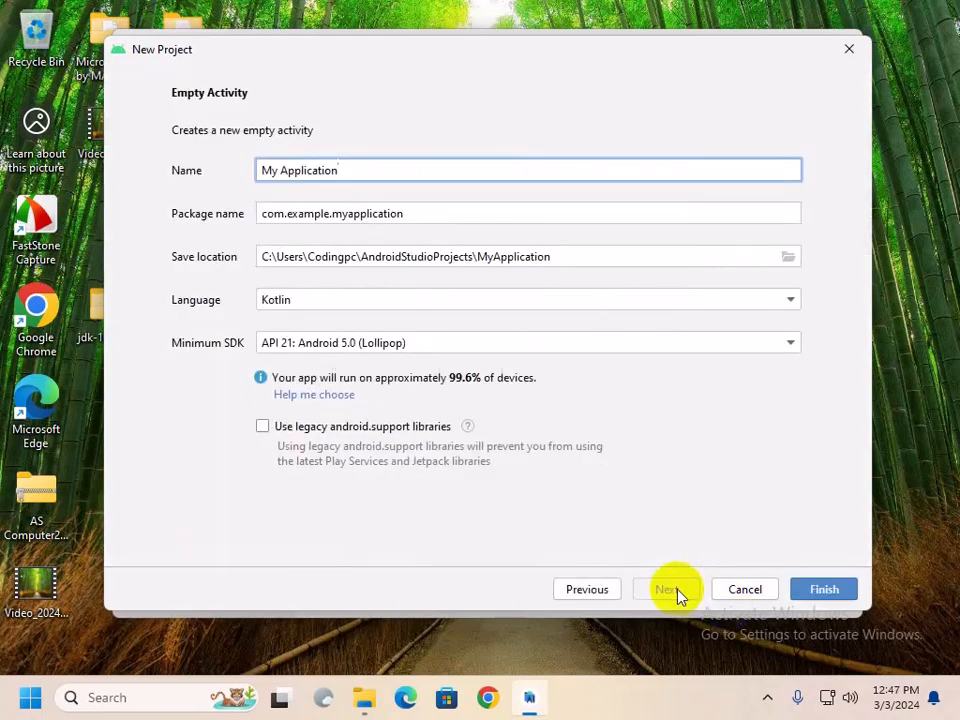
- Set the project language to Java and create the My Application project
{"action": "left_click", "coordinate": [414, 302]}
{"action": "left_click", "coordinate": [326, 322]}
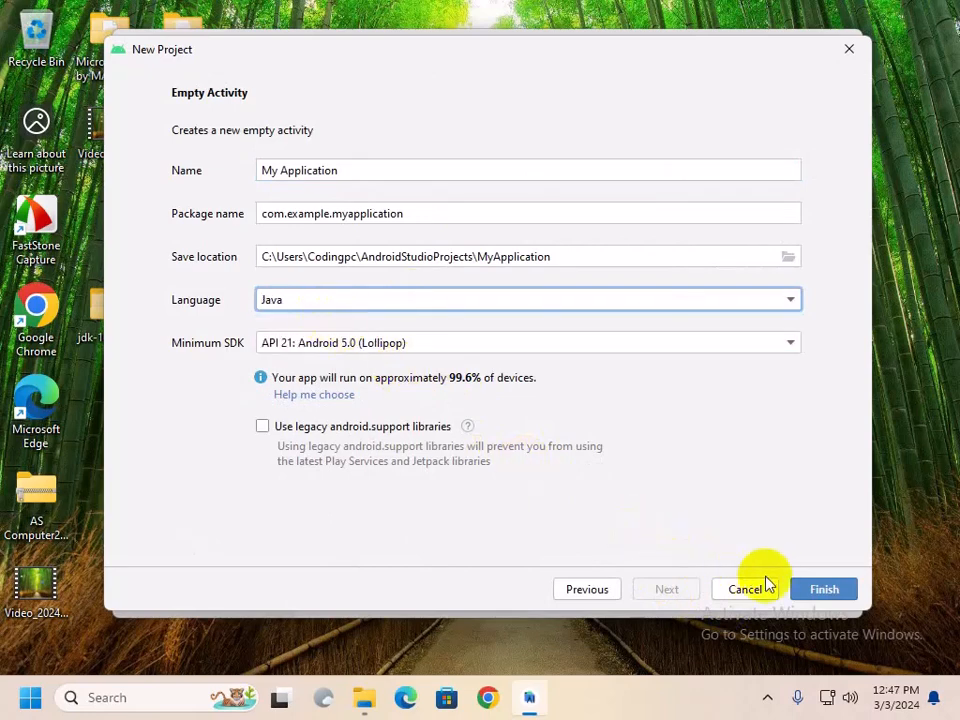
{"action": "left_click", "coordinate": [812, 590]}
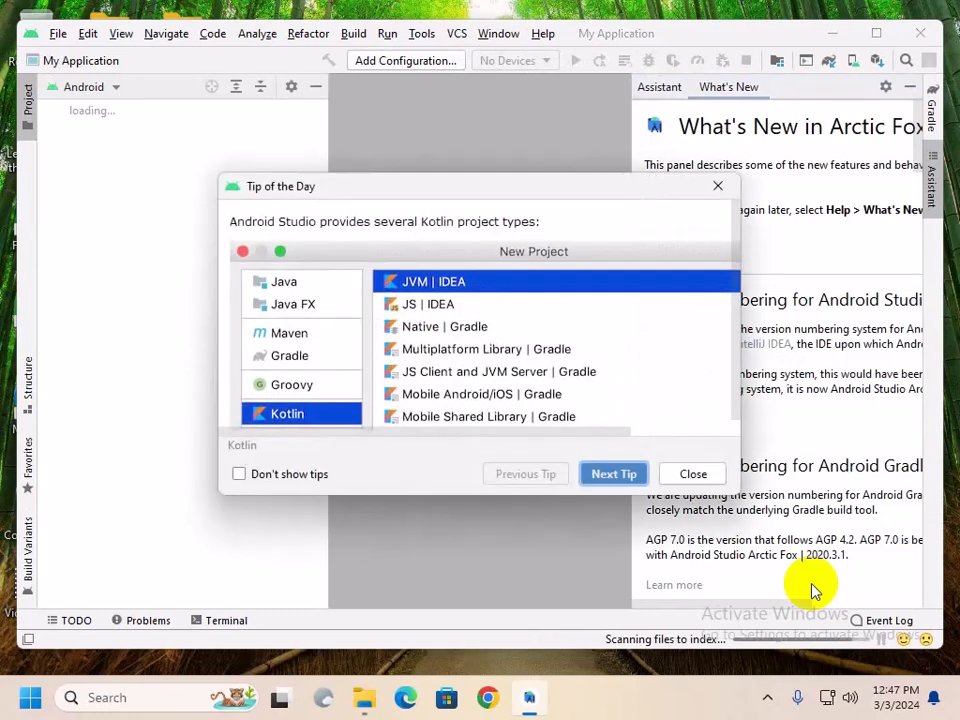
- Close the Tip of the Day and pin Android Studio to the Windows taskbar
{"action": "left_click", "coordinate": [692, 473]}
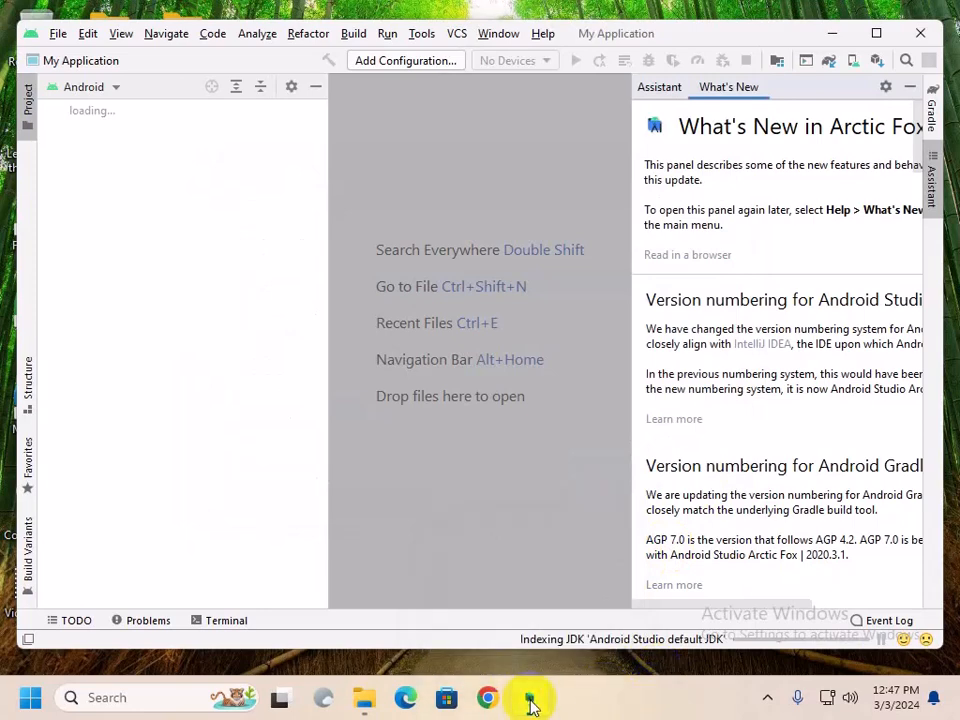
{"action": "right_click", "coordinate": [530, 702]}
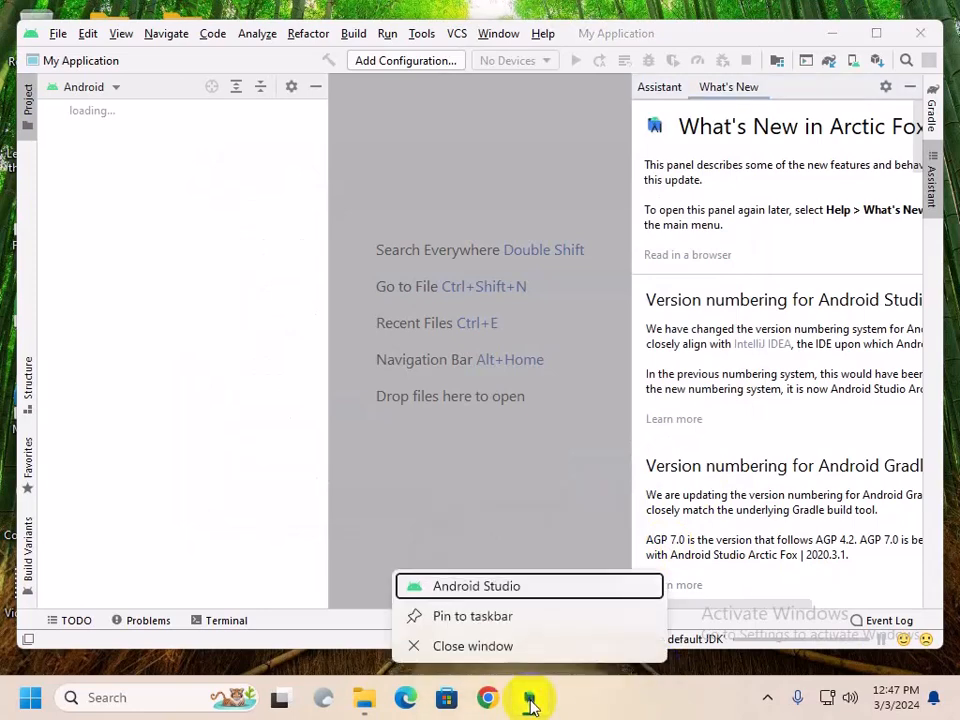
{"action": "left_click", "coordinate": [467, 617]}
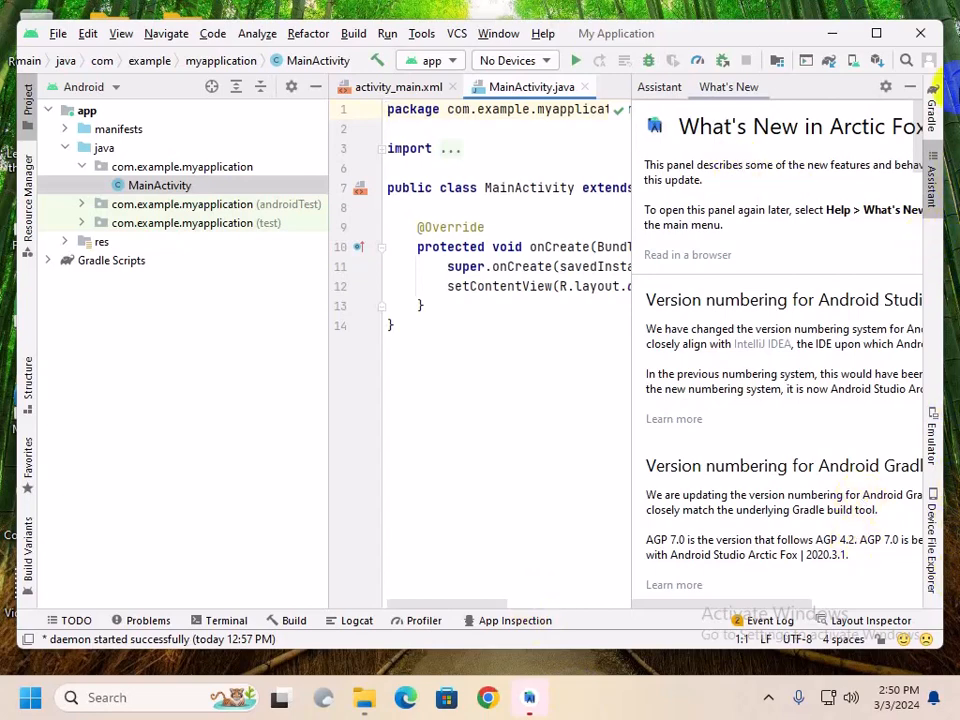
- Hide the What's New assistant beside the MainActivity.java code and minimize the Android Studio window
{"action": "left_click", "coordinate": [910, 88]}
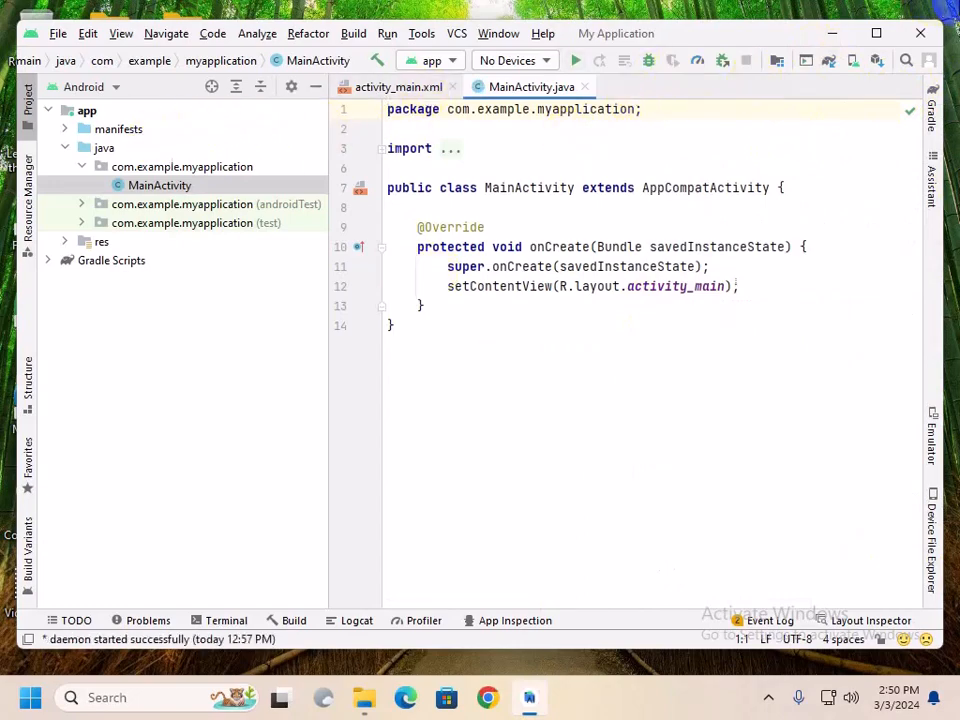
{"action": "left_click", "coordinate": [822, 34]}
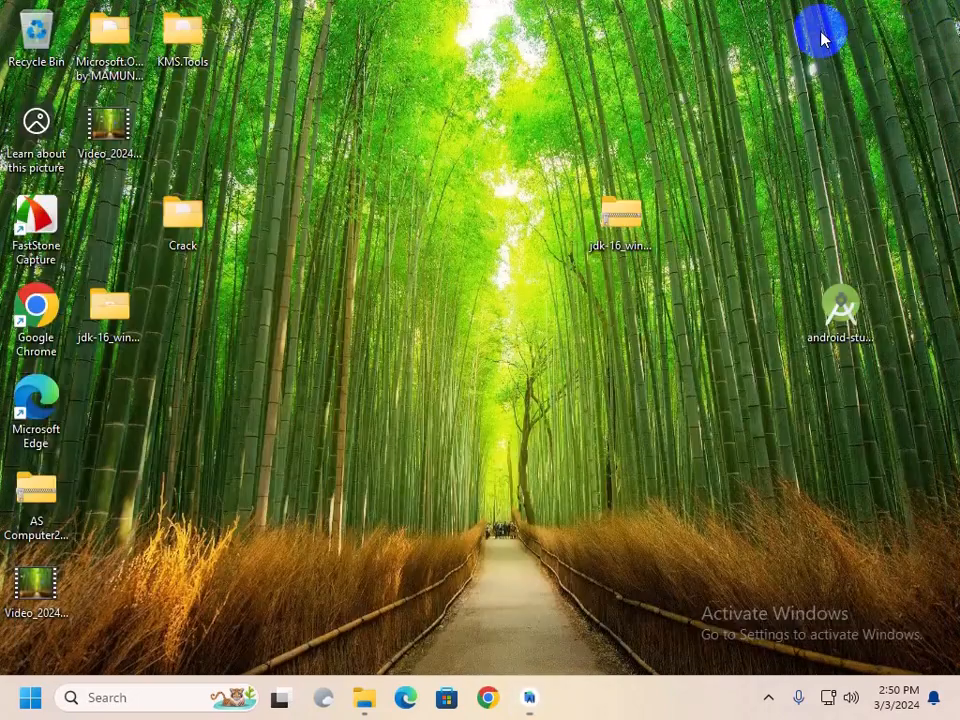